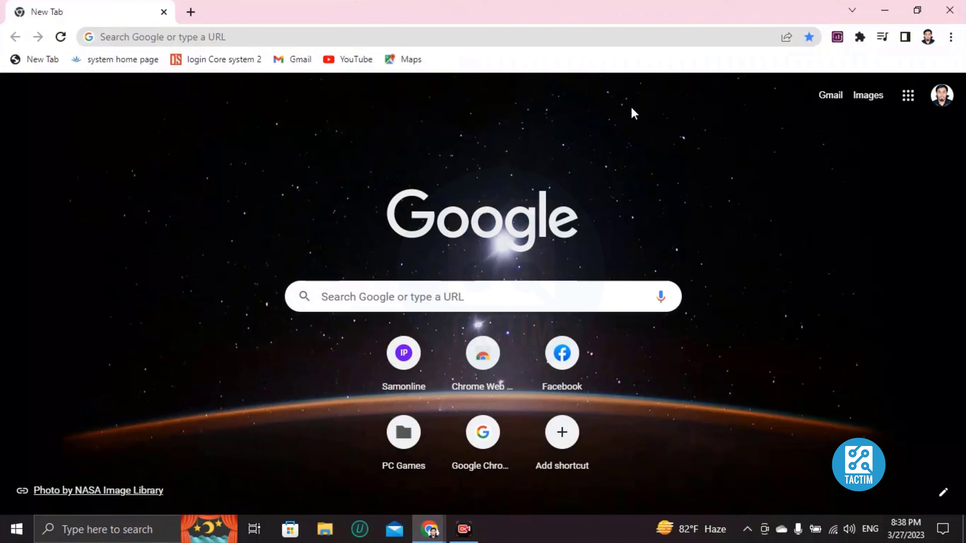
Open the Canva website in the browser and go to its home page
click(301, 35)
text(canva.com/download/windows/)
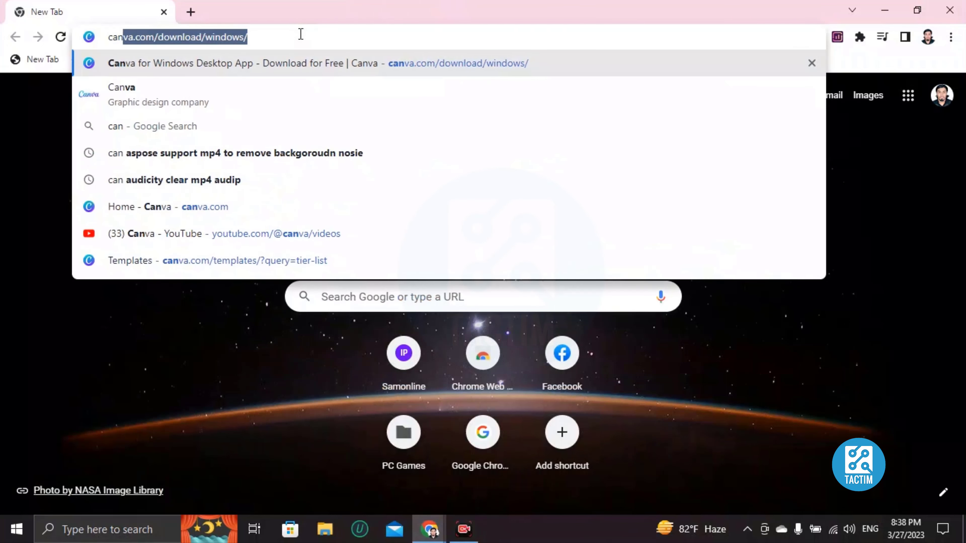
key(Return)
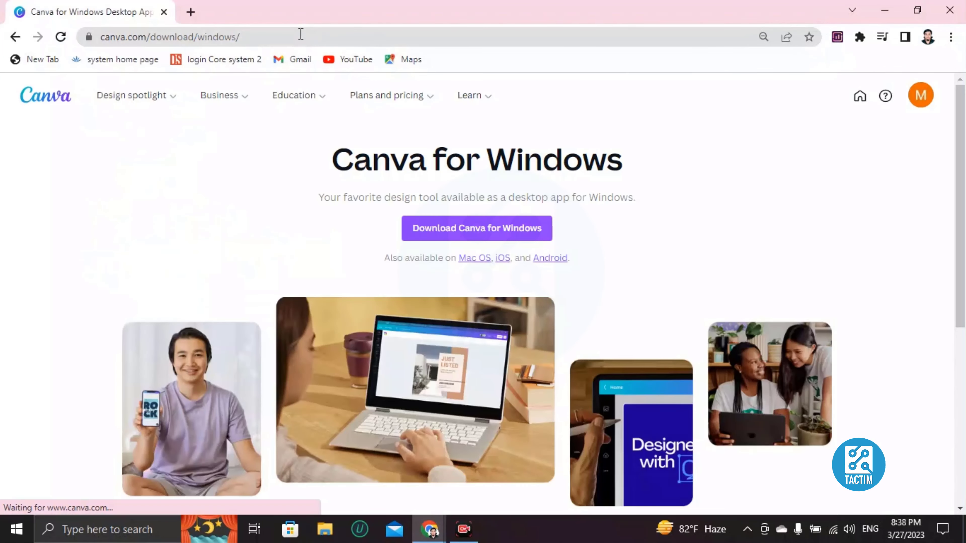
click(58, 102)
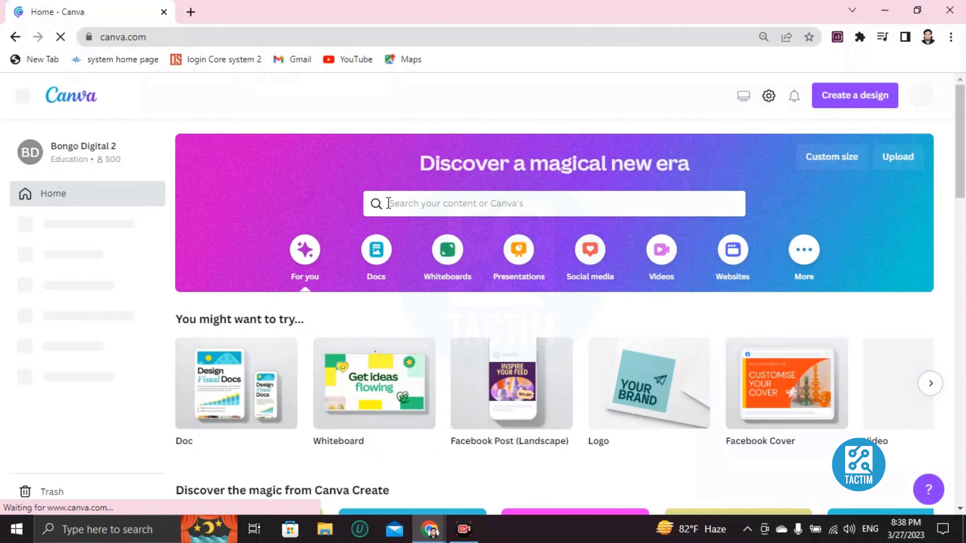
Search Canva's templates for "whiteboard"
click(432, 202)
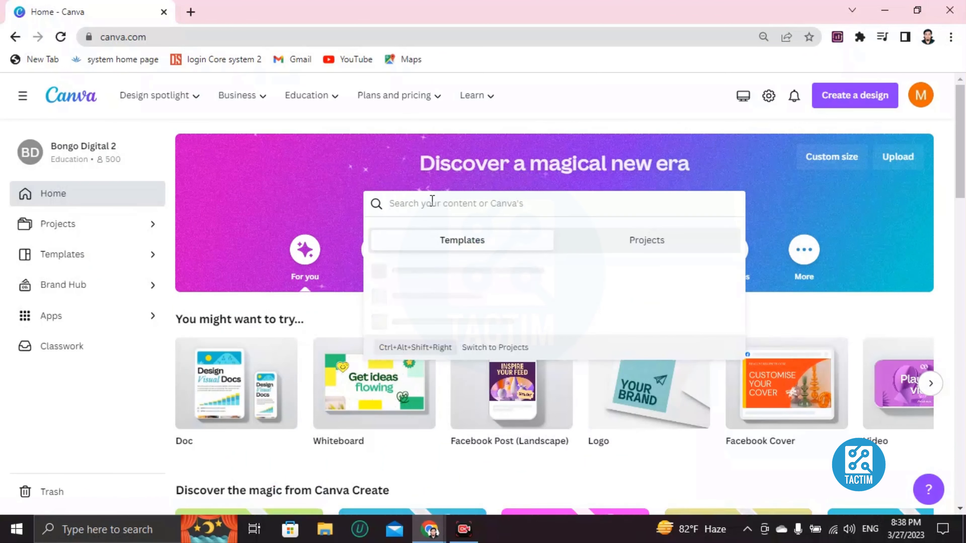
text(whiteboard)
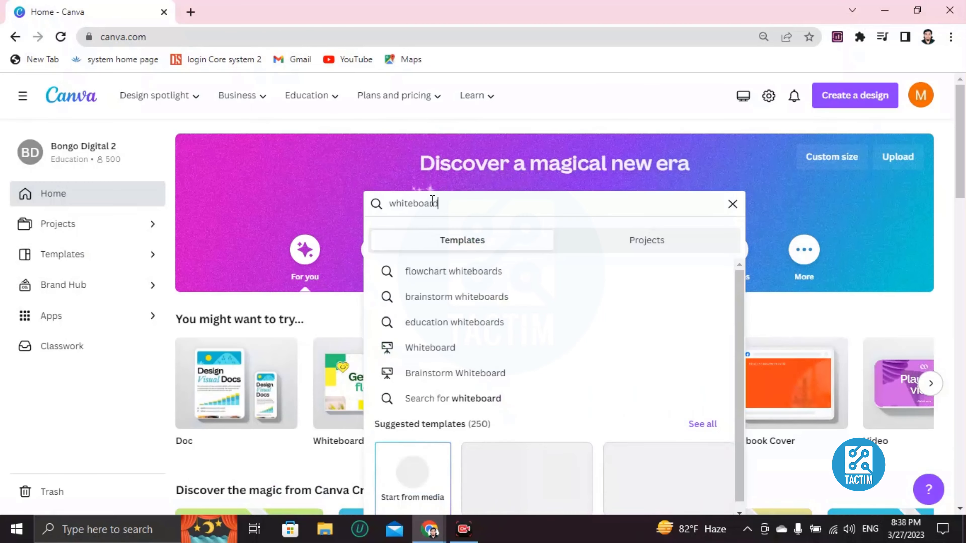
key(Return)
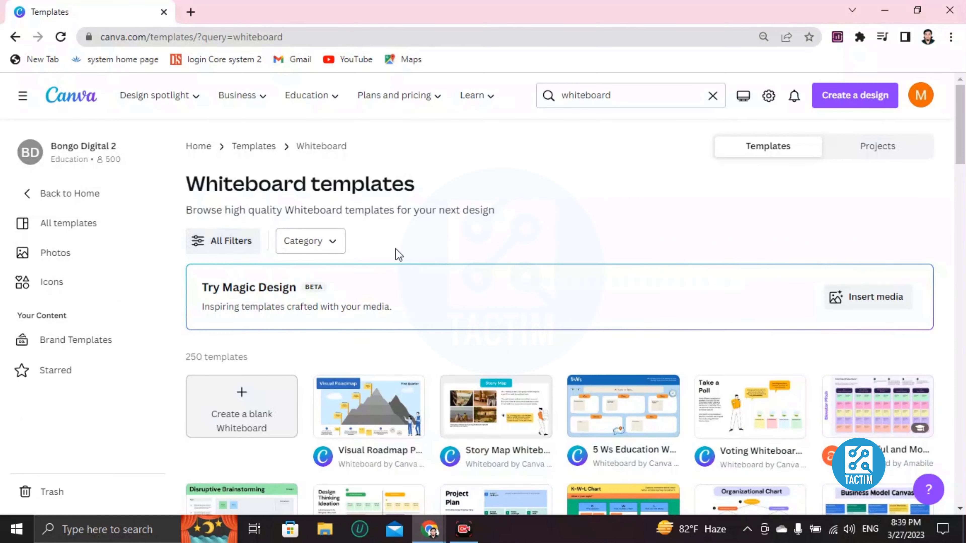
Look through the whiteboard template results to compare the available layouts
scroll(396, 255, down, 5)
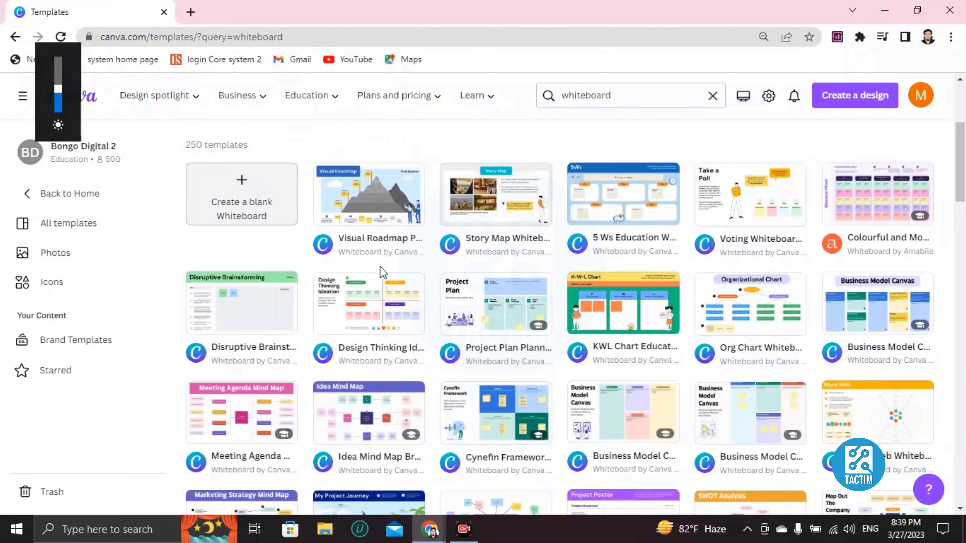
scroll(426, 183, down, 2)
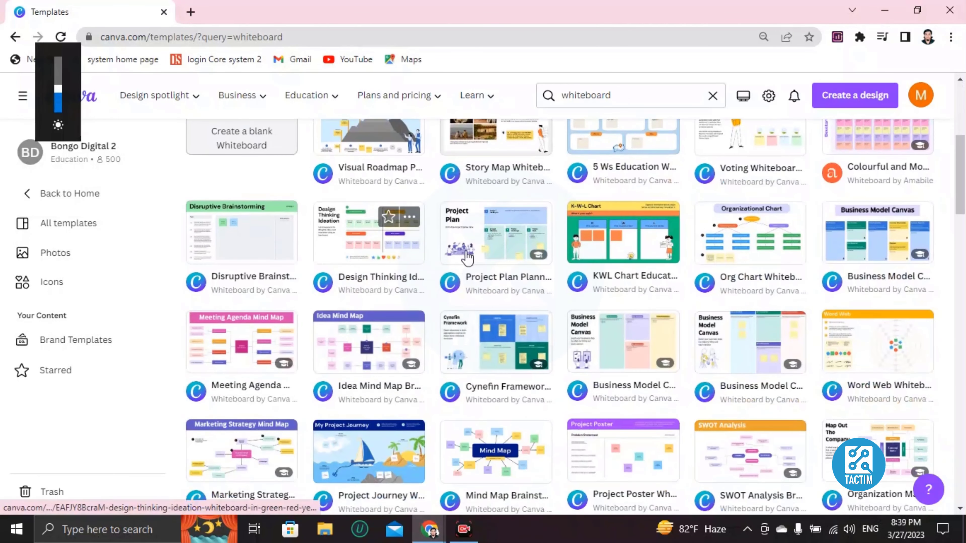
scroll(464, 255, down, 6)
scroll(496, 299, down, 2)
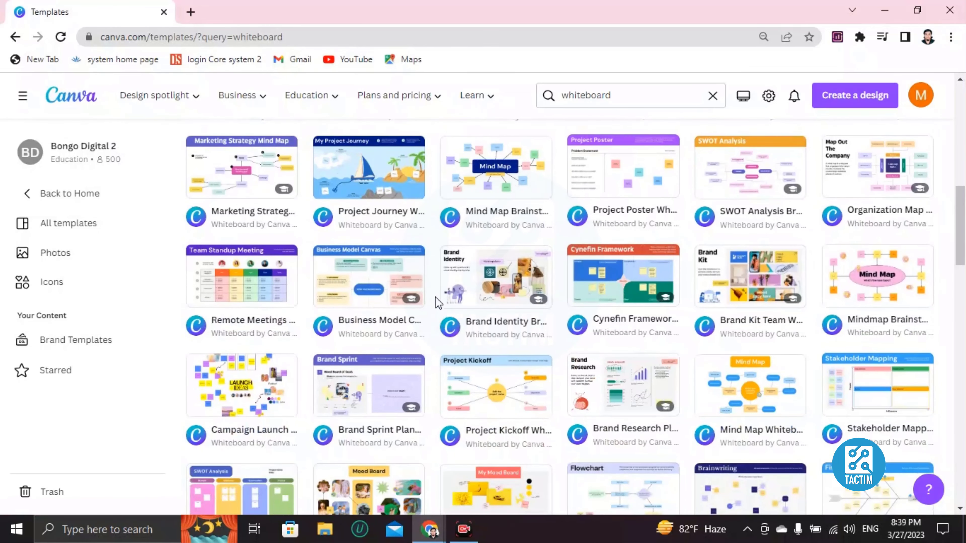
scroll(437, 301, down, 4)
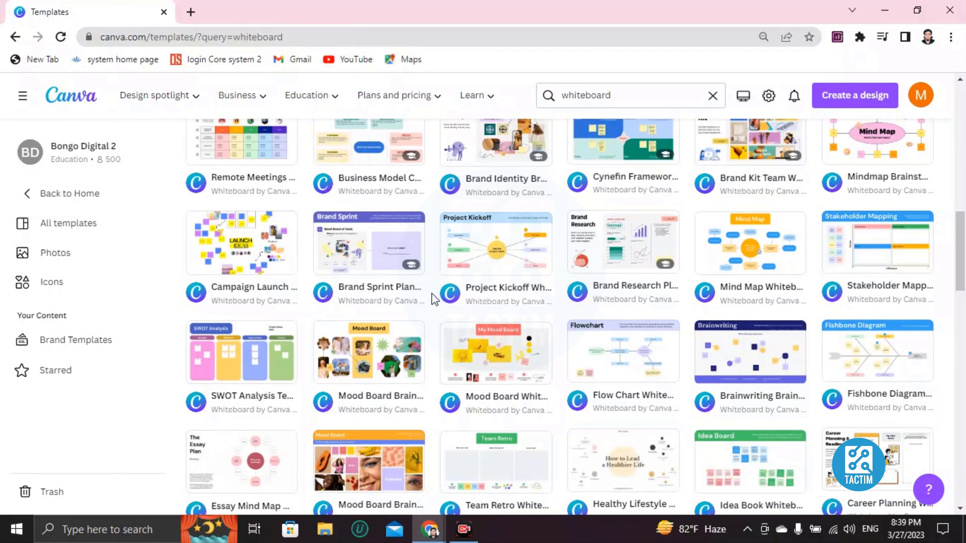
scroll(431, 294, down, 4)
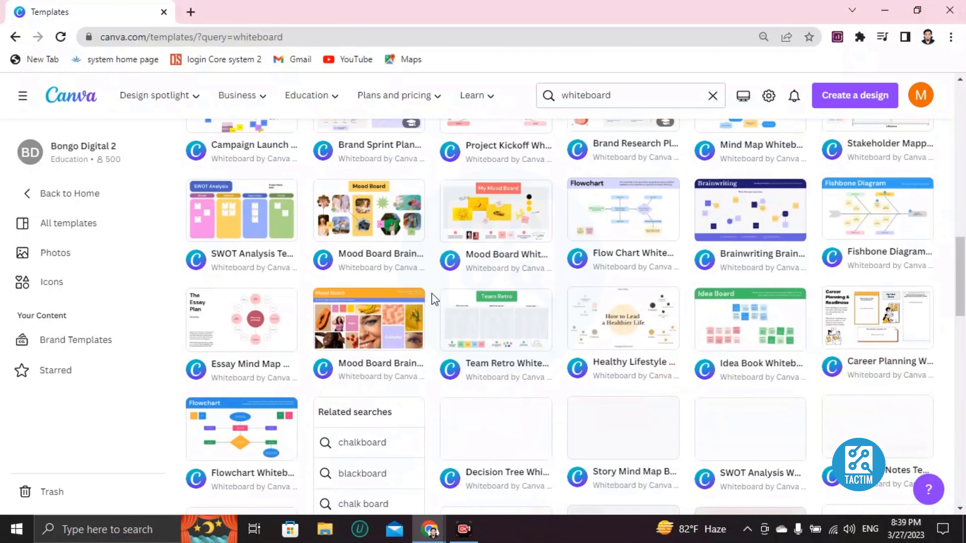
scroll(431, 293, down, 13)
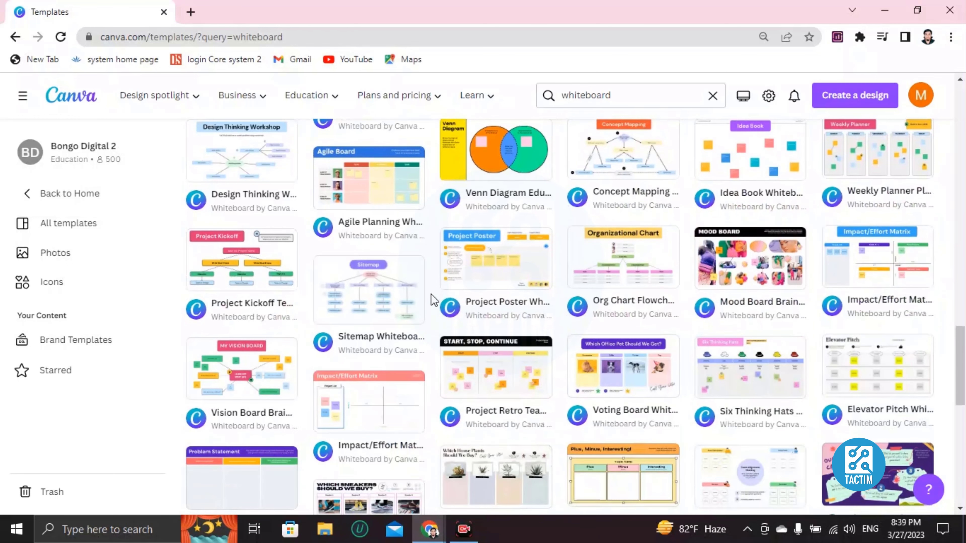
scroll(431, 300, down, 7)
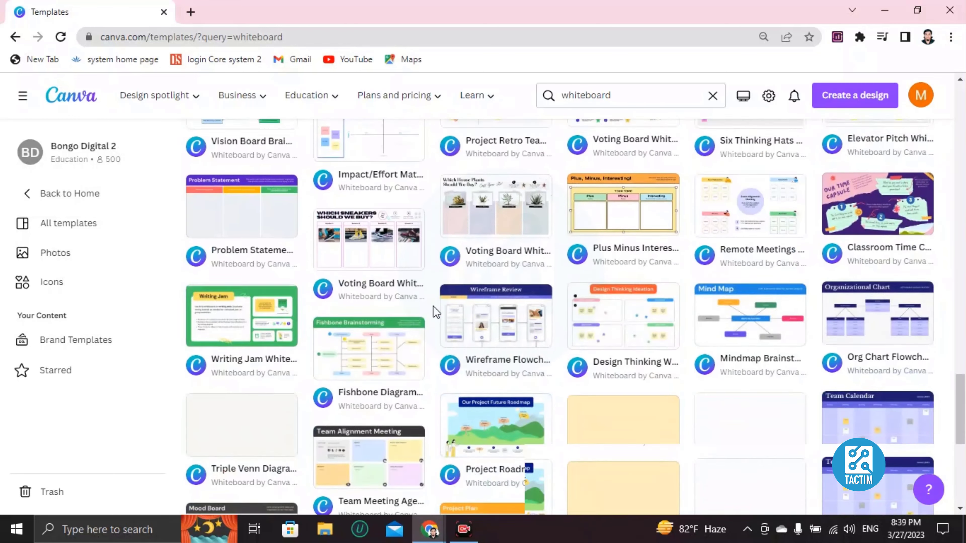
scroll(433, 306, up, 11)
scroll(436, 312, up, 4)
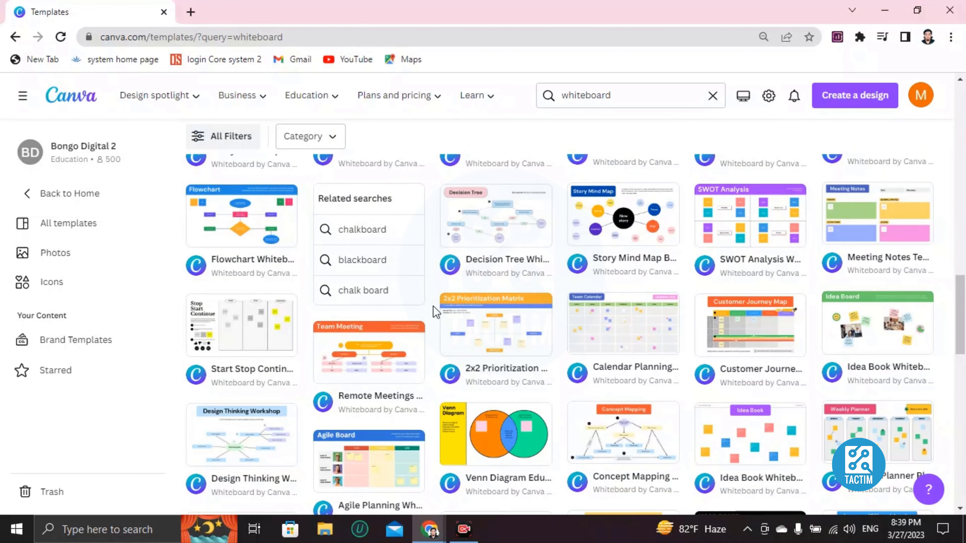
scroll(433, 306, up, 15)
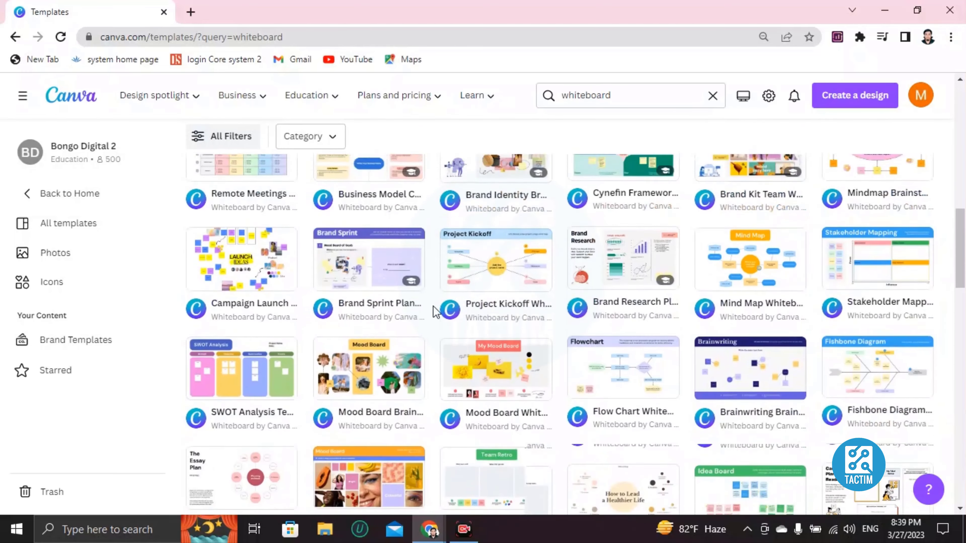
scroll(422, 311, up, 4)
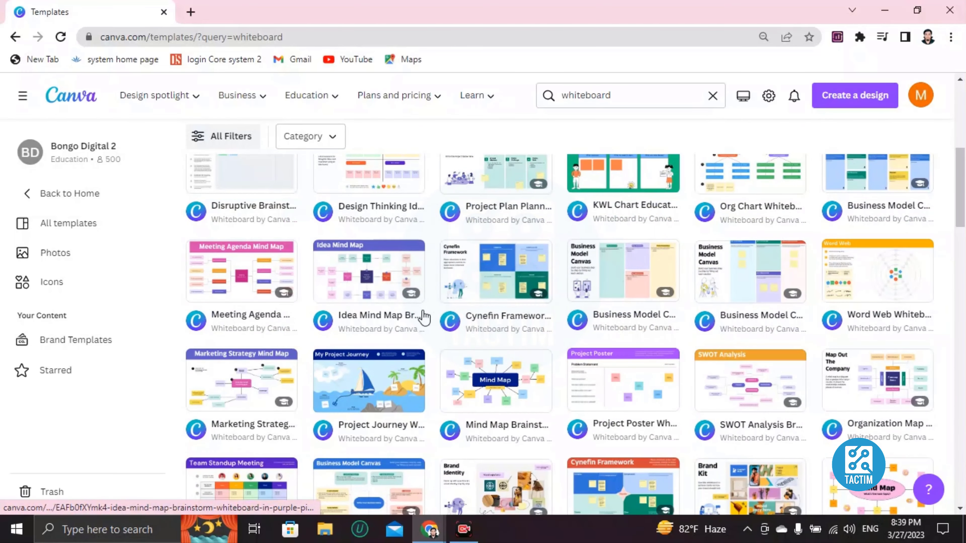
scroll(422, 310, up, 8)
scroll(423, 310, down, 4)
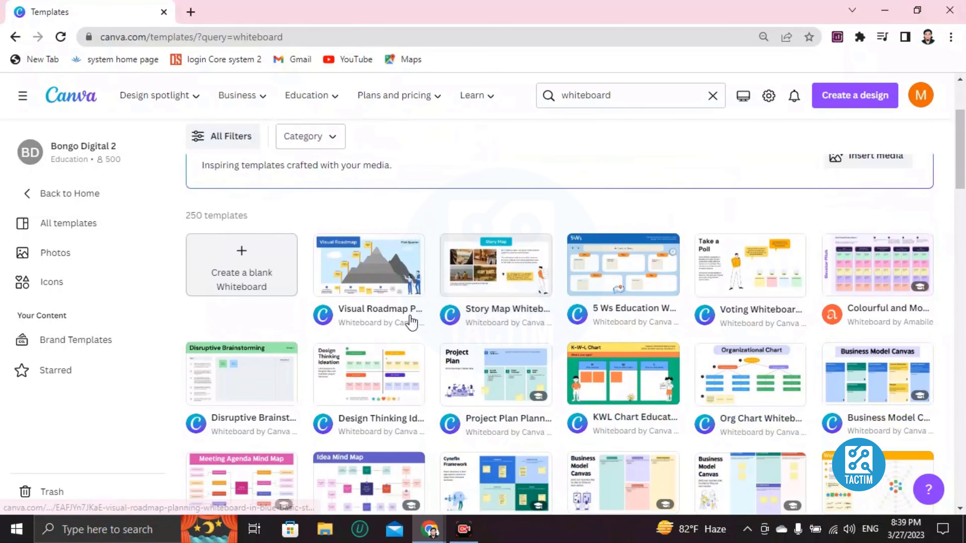
Open the Visual Roadmap Planning Whiteboard in Blue Basic Style template for customizing and dismiss the whiteboard welcome message
click(342, 285)
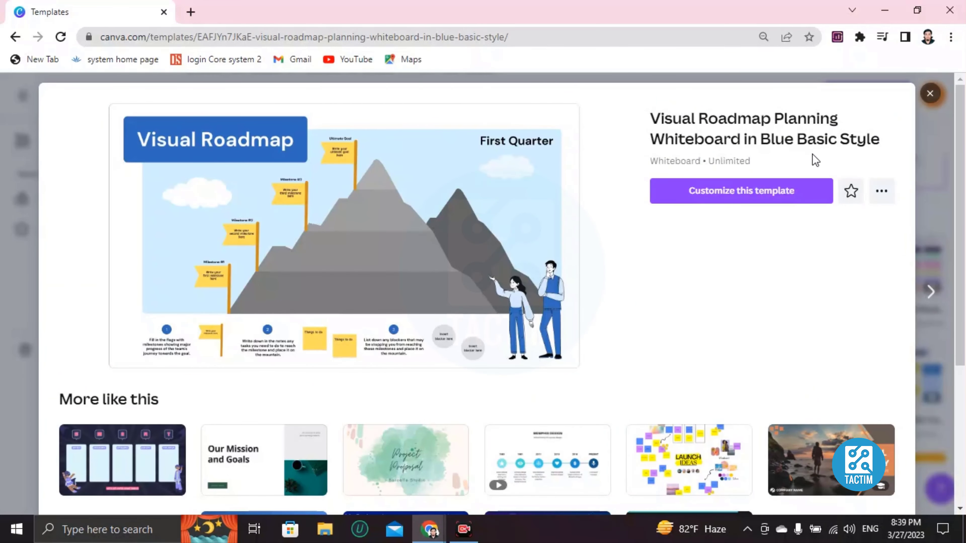
click(743, 192)
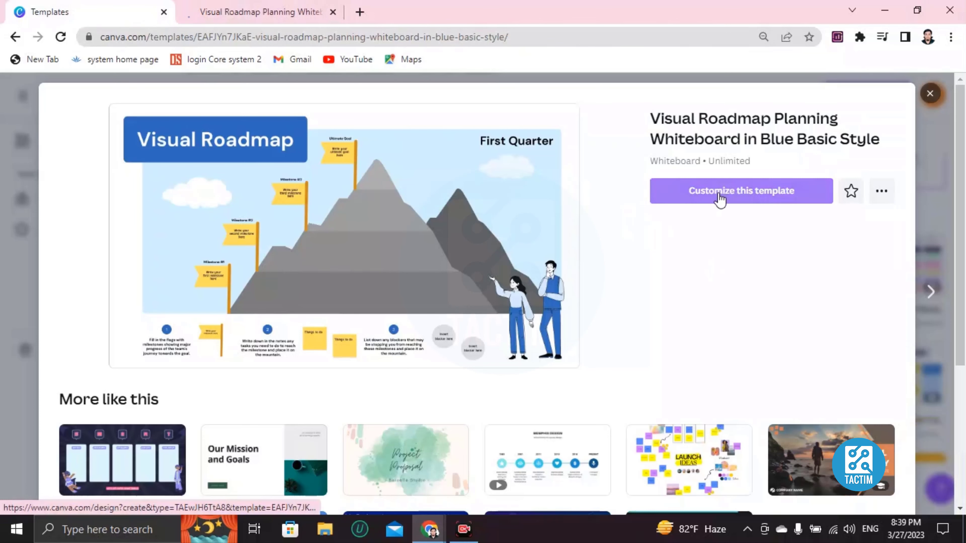
click(719, 193)
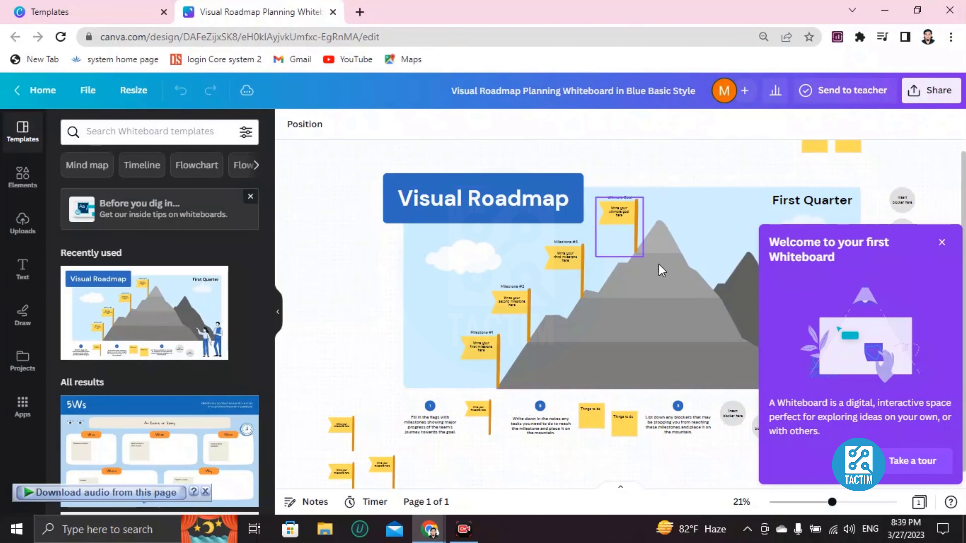
click(941, 243)
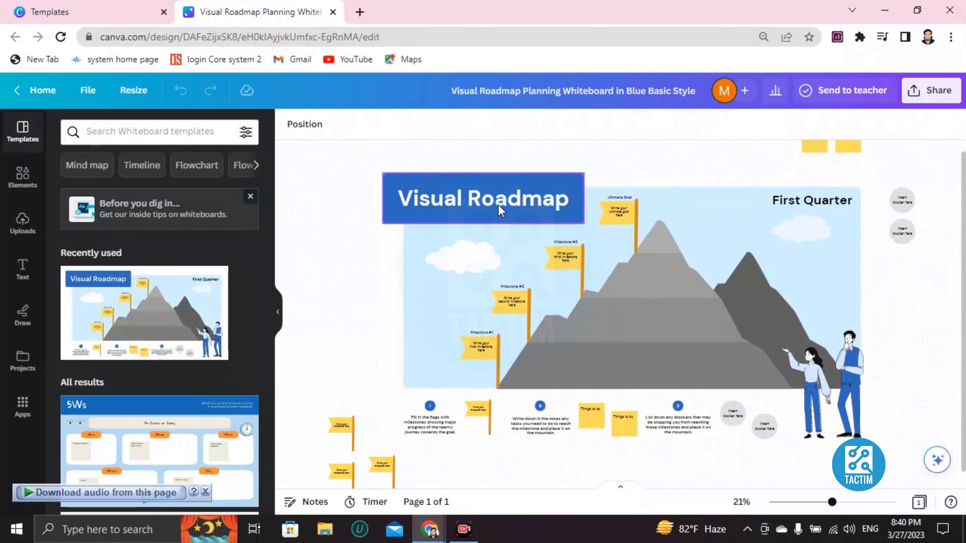
Replace the placeholder text on the Milestone #3 flag with sample text
click(415, 268)
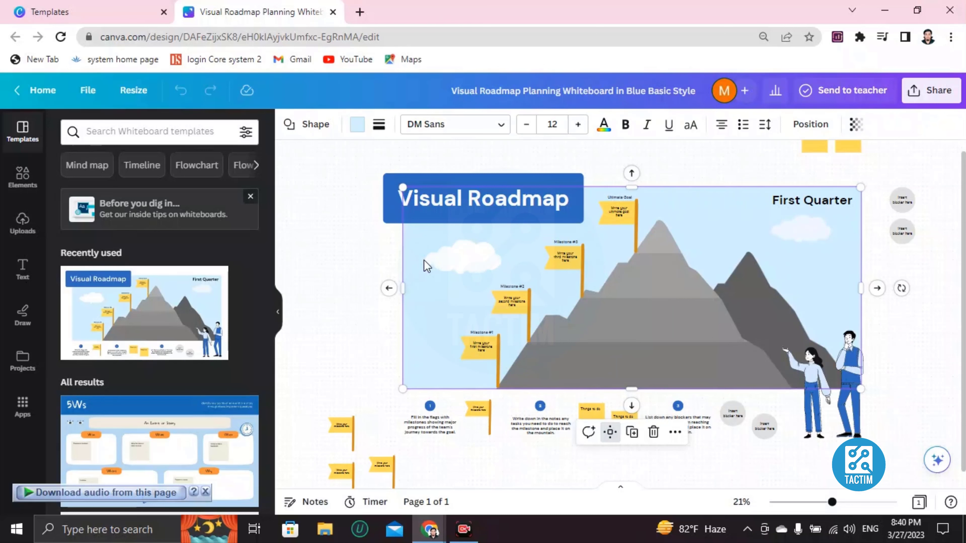
scroll(423, 259, up, 3)
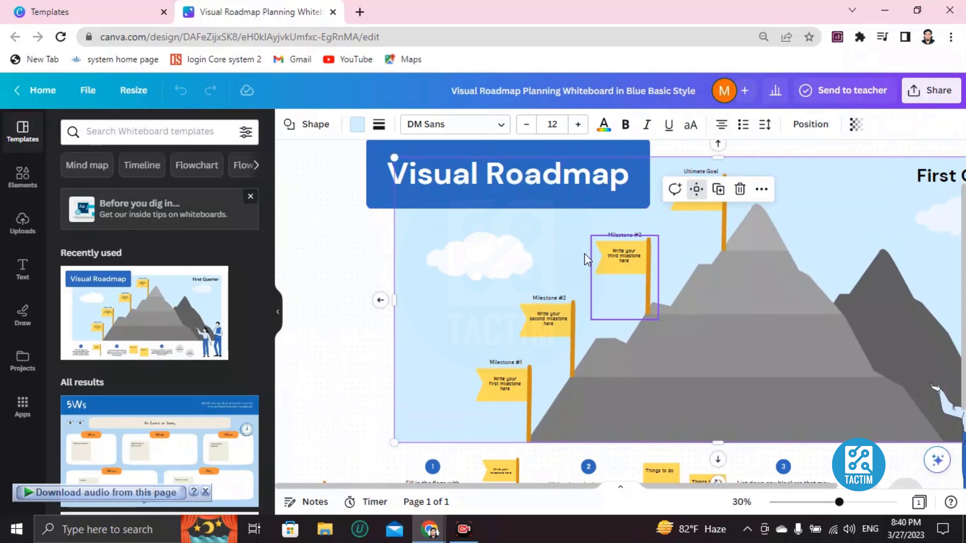
click(630, 254)
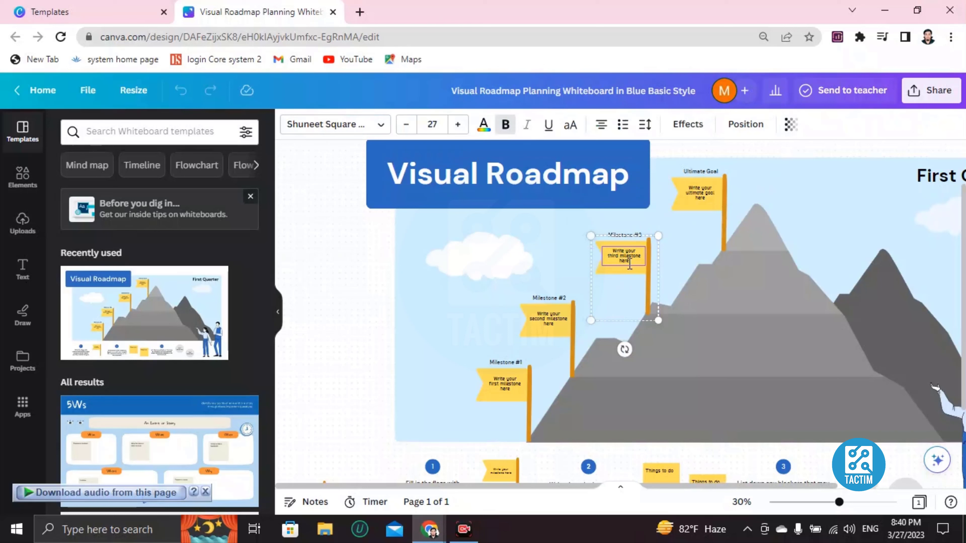
double_click(625, 257)
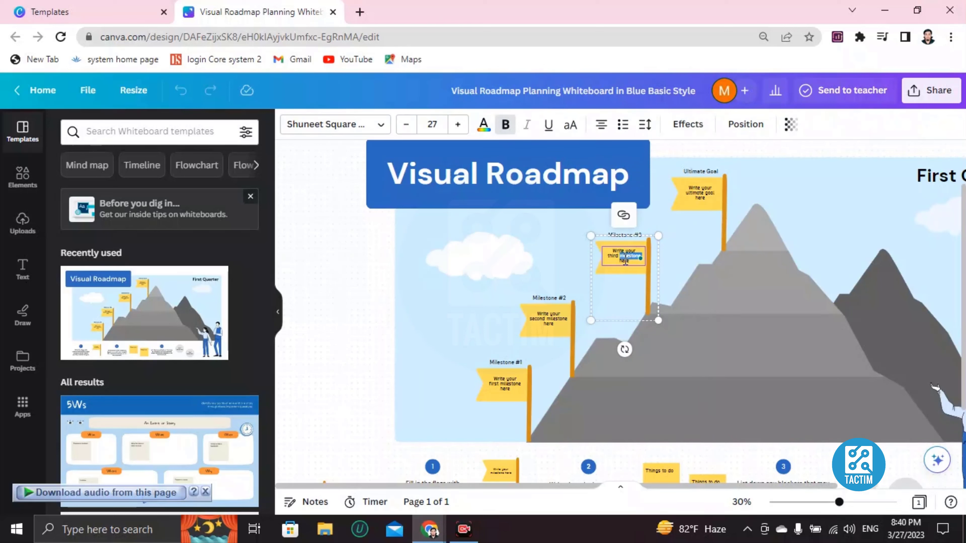
double_click(621, 252)
key(BackSpace)
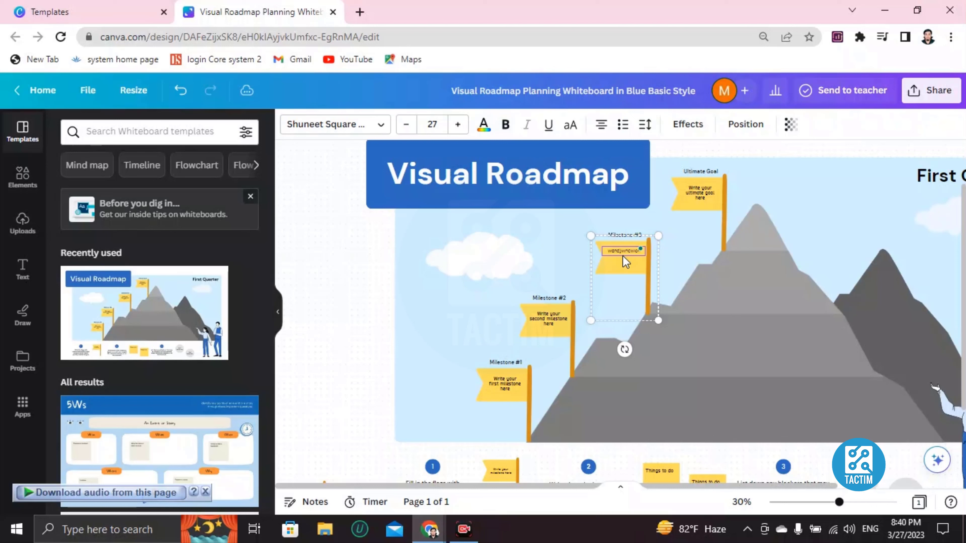
Replace the placeholder text on the Ultimate Goal flag with sample text
click(701, 200)
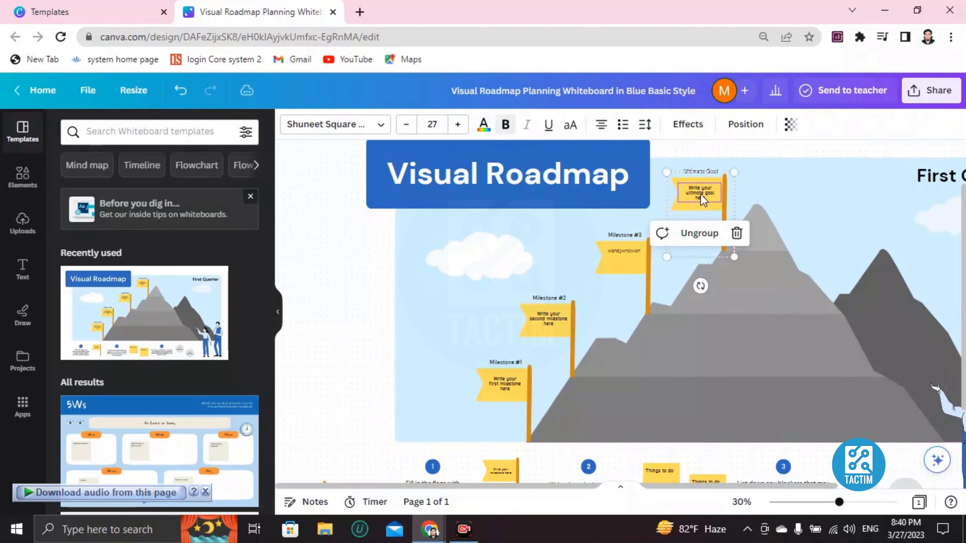
double_click(700, 196)
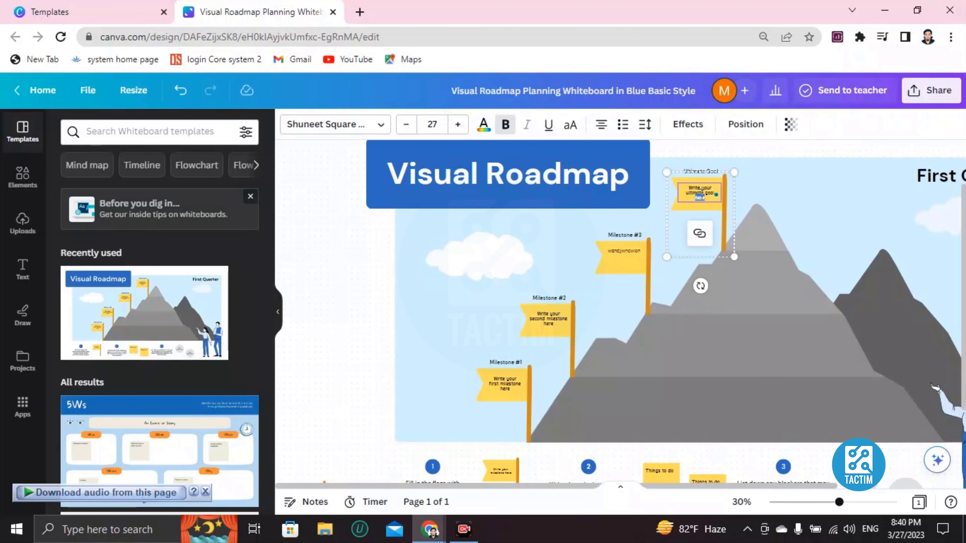
key(BackSpace)
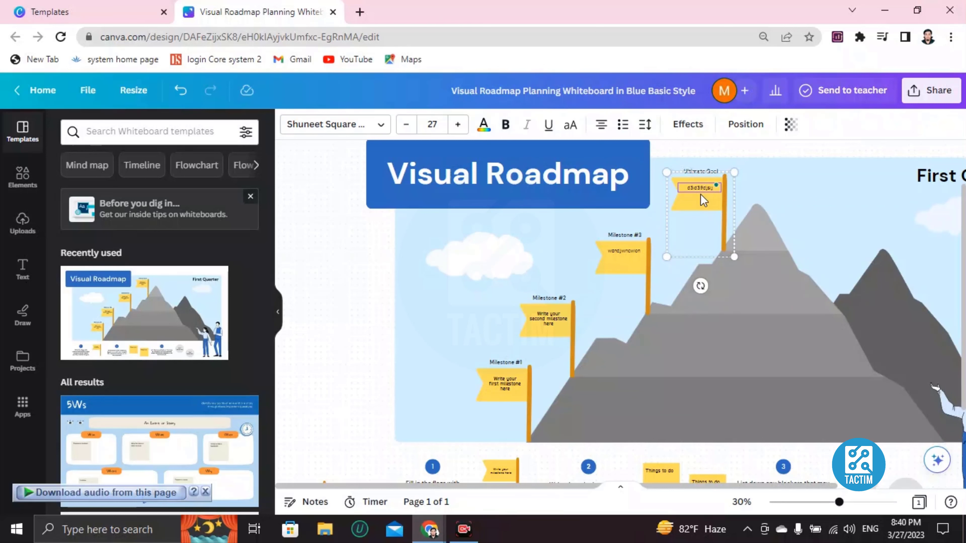
Try green, black-to-gold gradient and purple fills on the Visual Roadmap title box, and settle on solid pink
click(407, 186)
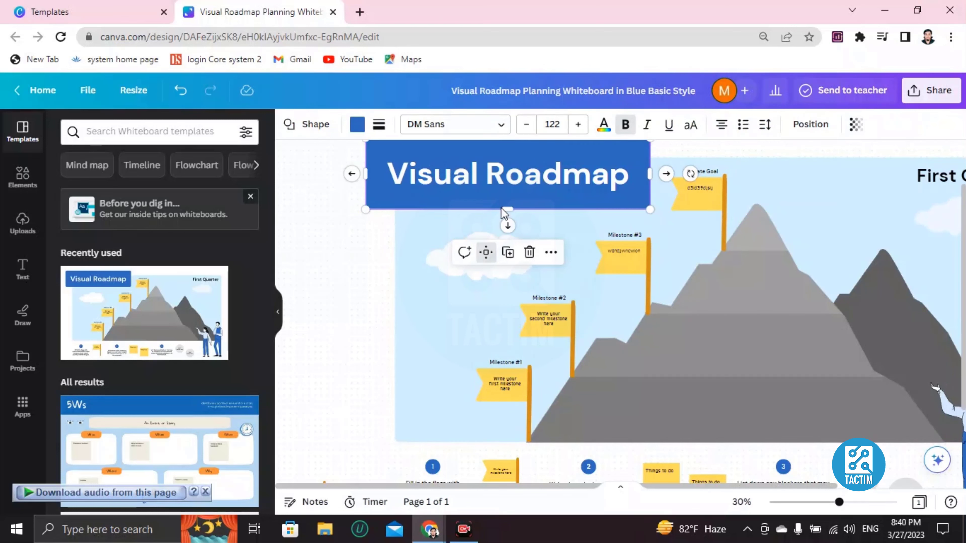
click(357, 124)
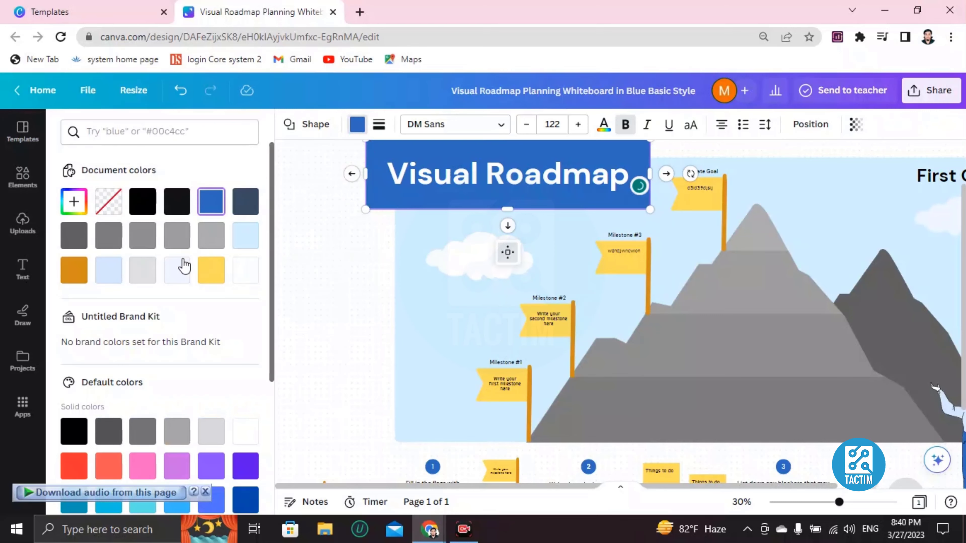
scroll(183, 265, down, 5)
click(109, 335)
click(81, 334)
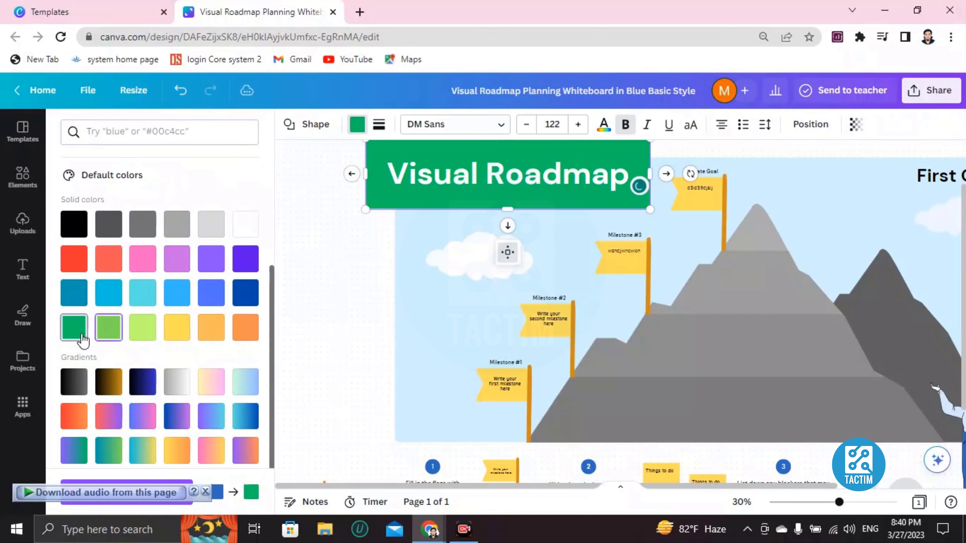
click(110, 382)
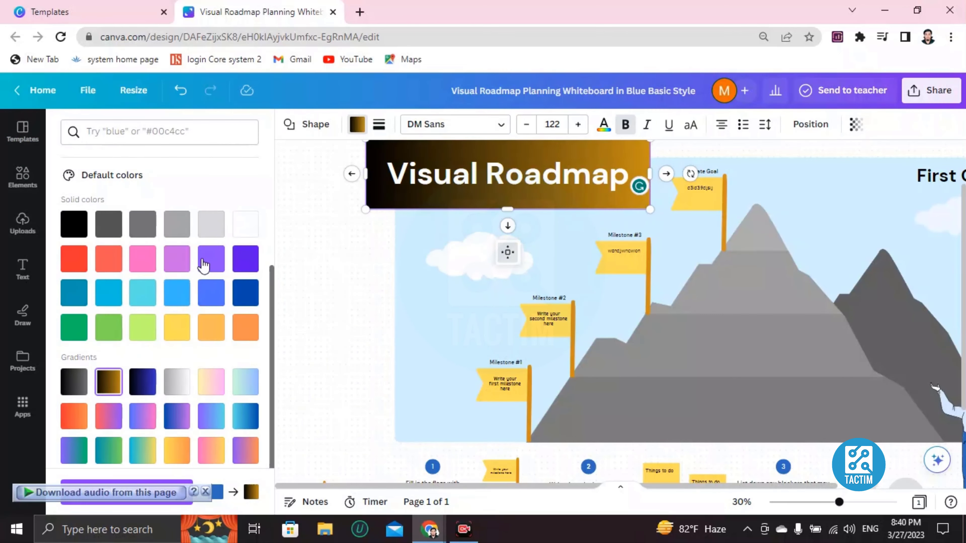
click(211, 258)
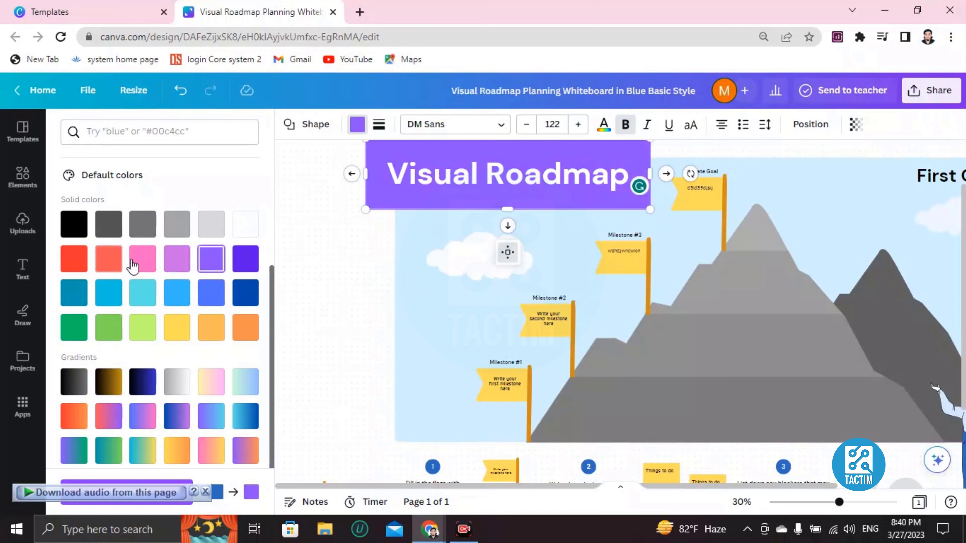
click(142, 259)
click(452, 291)
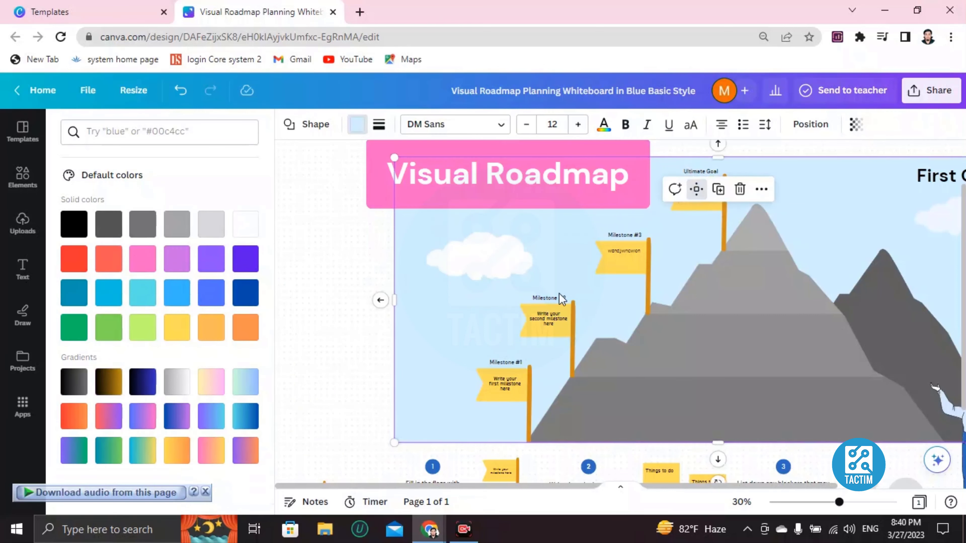
Replace the text in the pink title box with "Roadmap for my success"
click(458, 180)
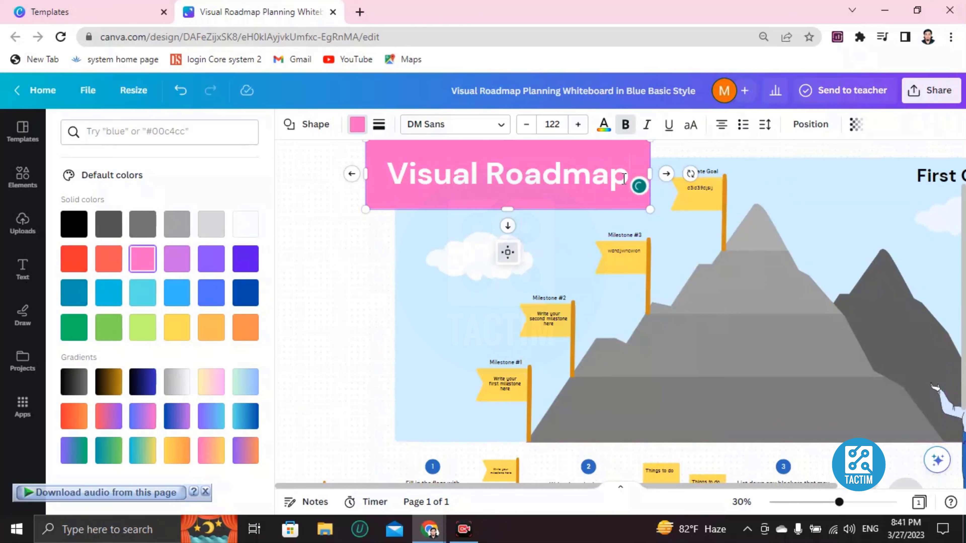
key(BackSpace)
key(BackSpace)
key(BackSpace)
key(BackSpace)
key(BackSpace)
key(BackSpace)
key(BackSpace)
key(BackSpace)
key(BackSpace)
key(BackSpace)
key(BackSpace)
key(BackSpace)
key(BackSpace)
key(BackSpace)
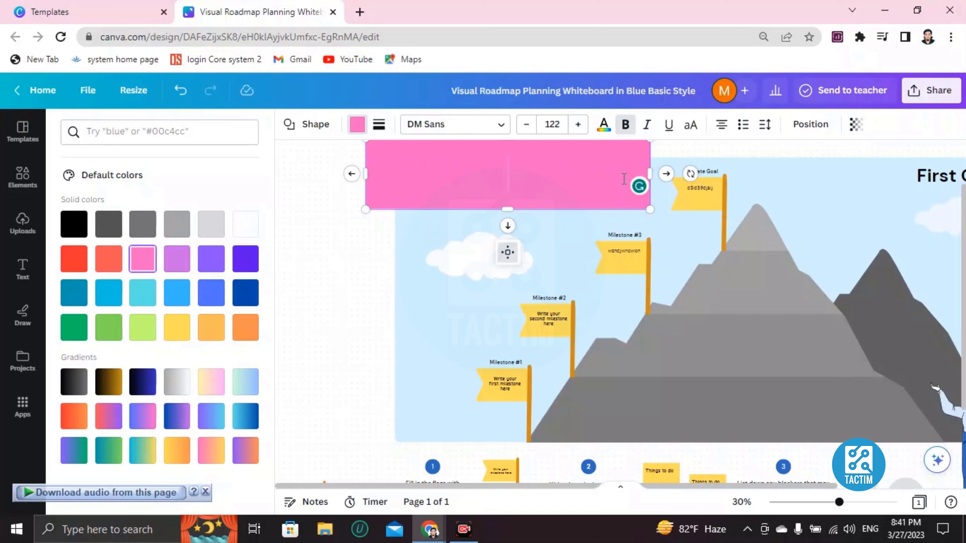
text(rooad)
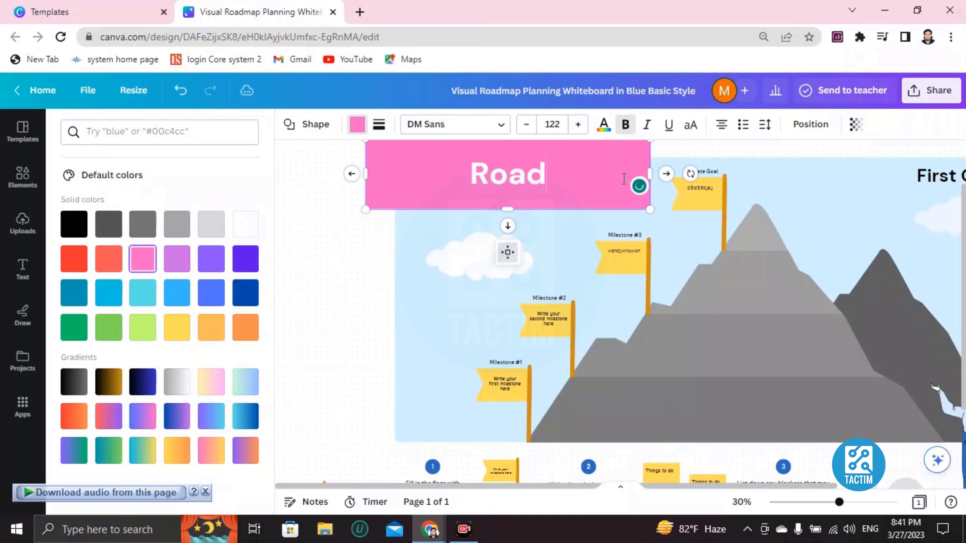
text(map for)
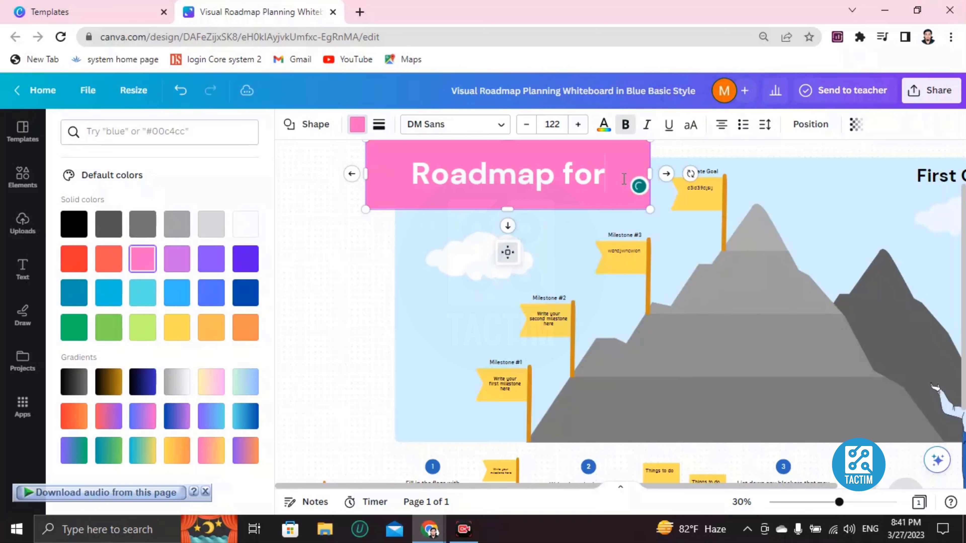
text( my success)
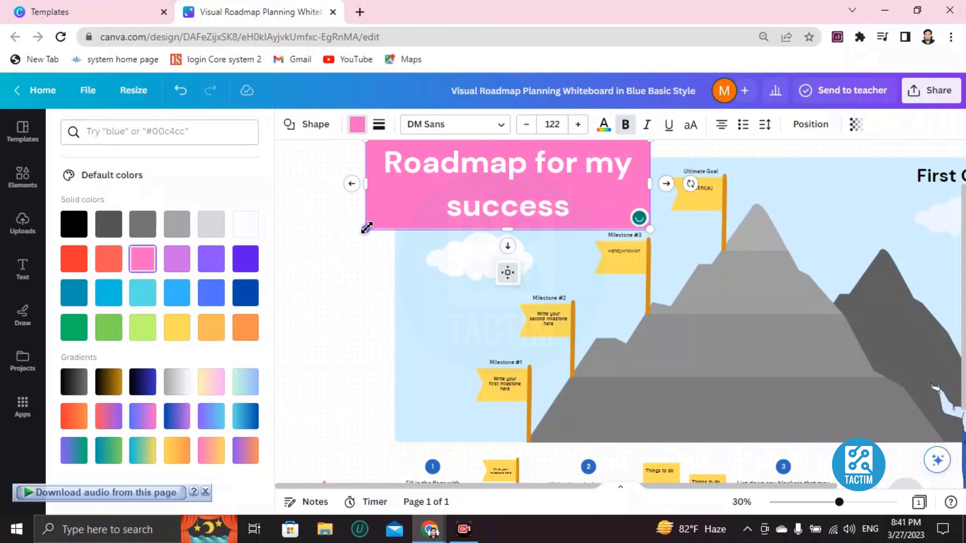
Widen the pink title box slightly and reduce its text to font size 80
drag(379, 216, 361, 230)
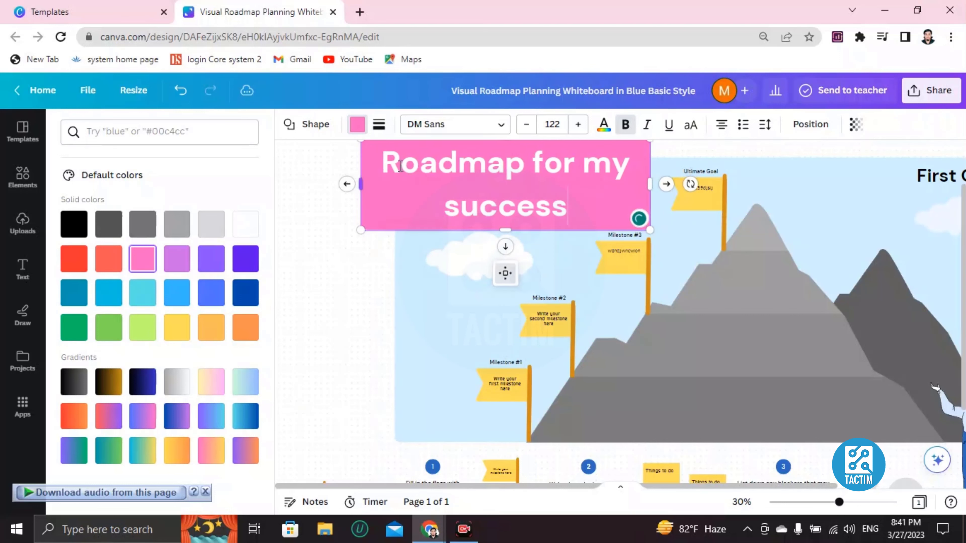
drag(422, 164, 572, 223)
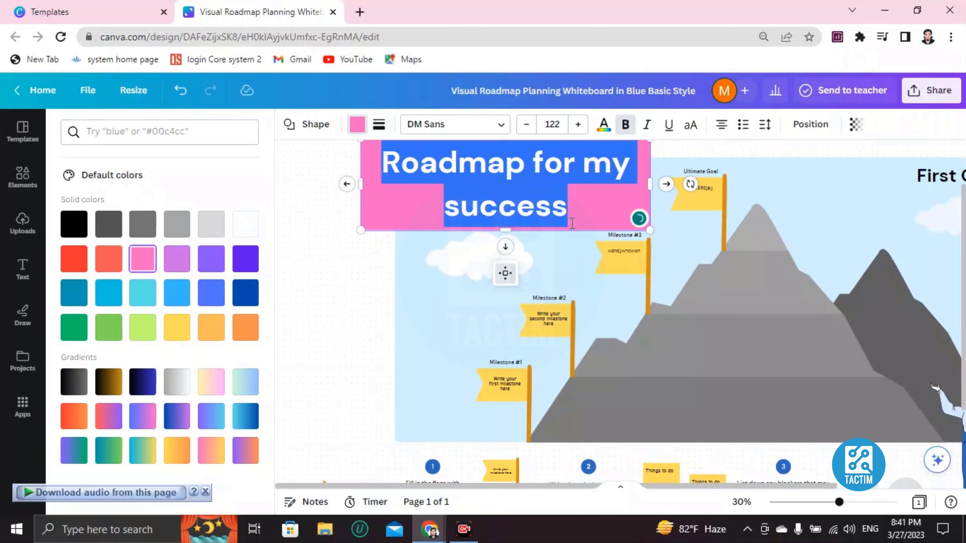
click(527, 125)
click(527, 124)
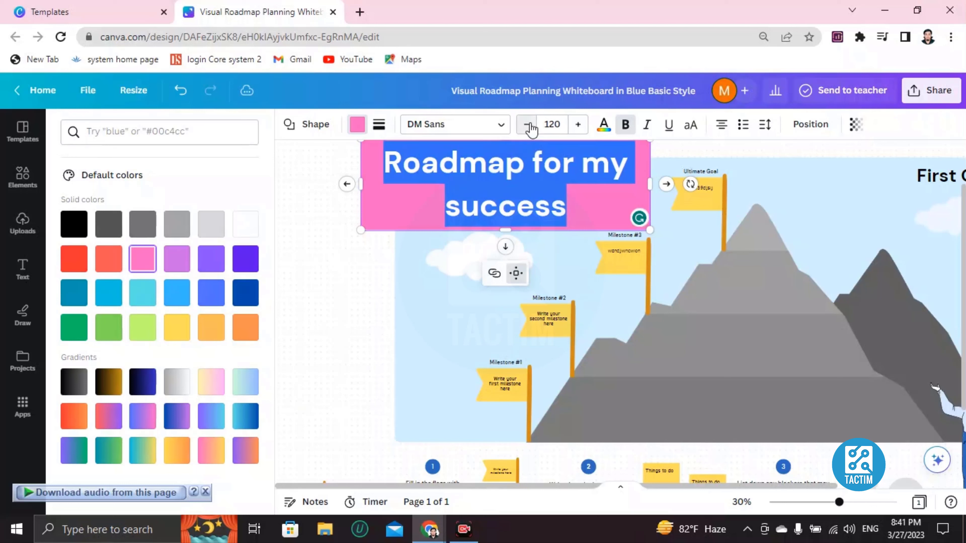
click(527, 125)
click(526, 124)
click(526, 124)
click(527, 125)
click(527, 125)
click(527, 124)
double_click(528, 126)
click(528, 125)
double_click(528, 125)
click(528, 126)
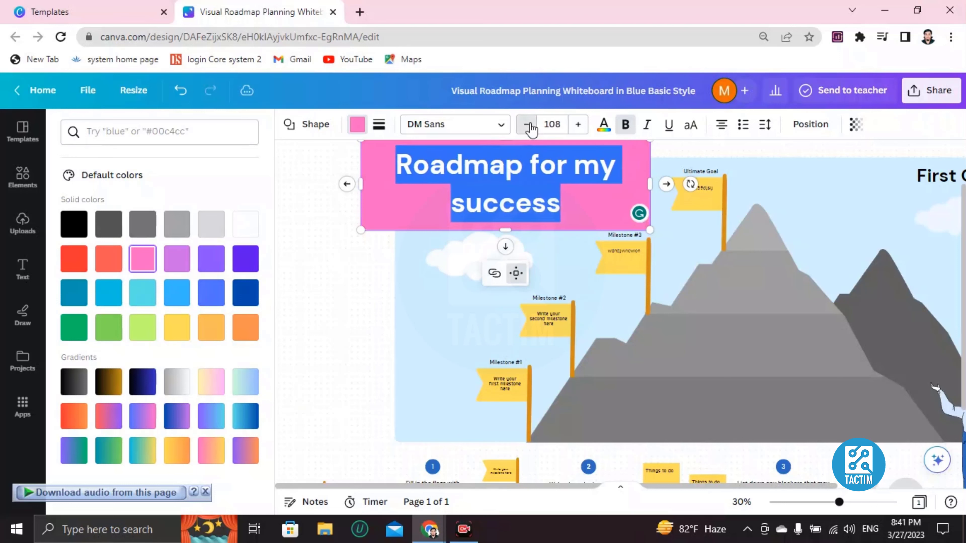
double_click(529, 125)
double_click(528, 125)
click(529, 125)
double_click(528, 126)
click(528, 126)
double_click(528, 125)
click(528, 126)
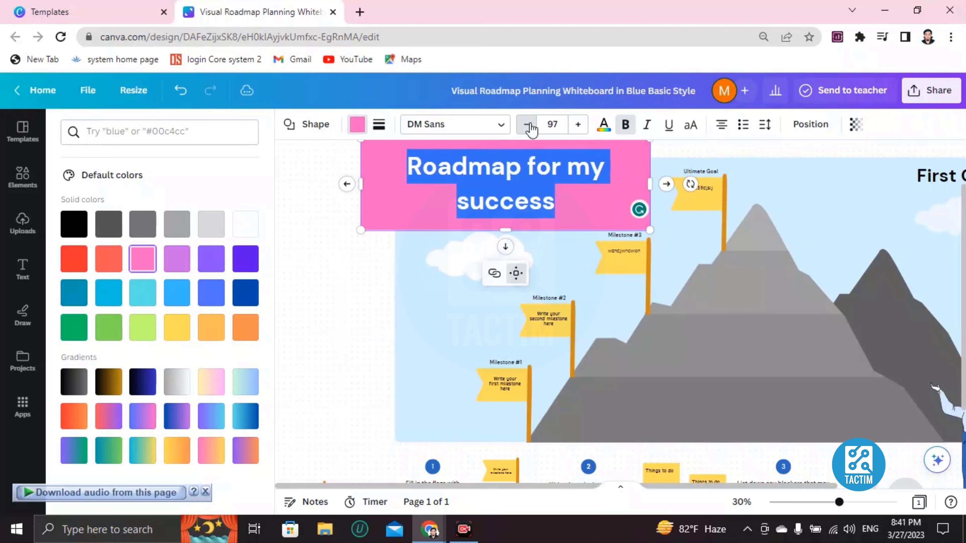
double_click(528, 125)
double_click(528, 126)
click(528, 125)
double_click(528, 125)
click(528, 125)
double_click(529, 126)
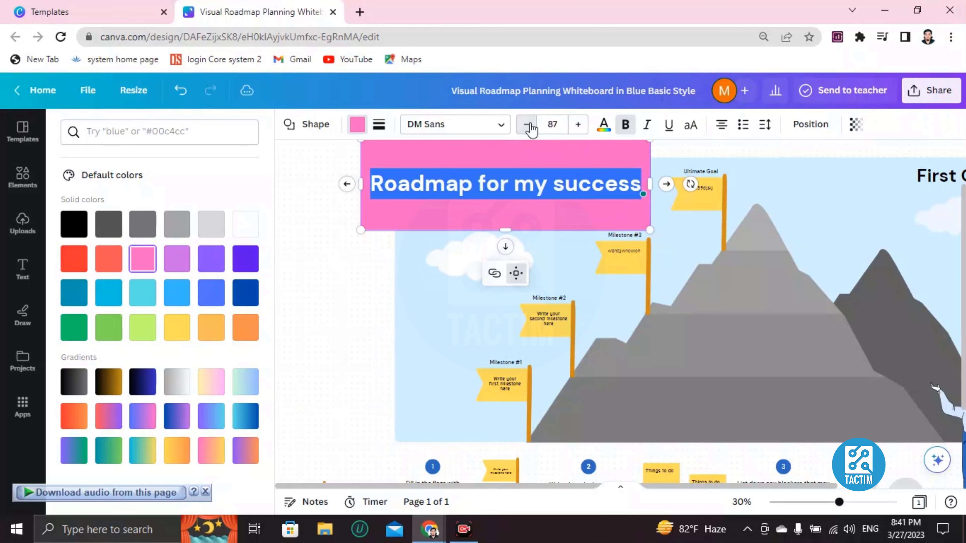
double_click(528, 125)
double_click(528, 126)
click(528, 126)
double_click(529, 125)
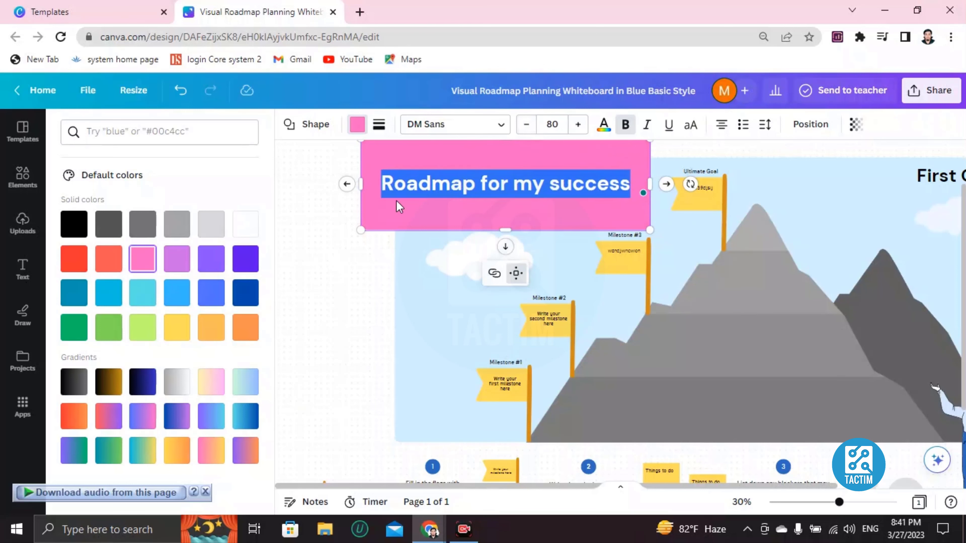
Shrink the pink title box to fit its single line of text and place it above the cloud
drag(360, 144, 395, 189)
click(440, 258)
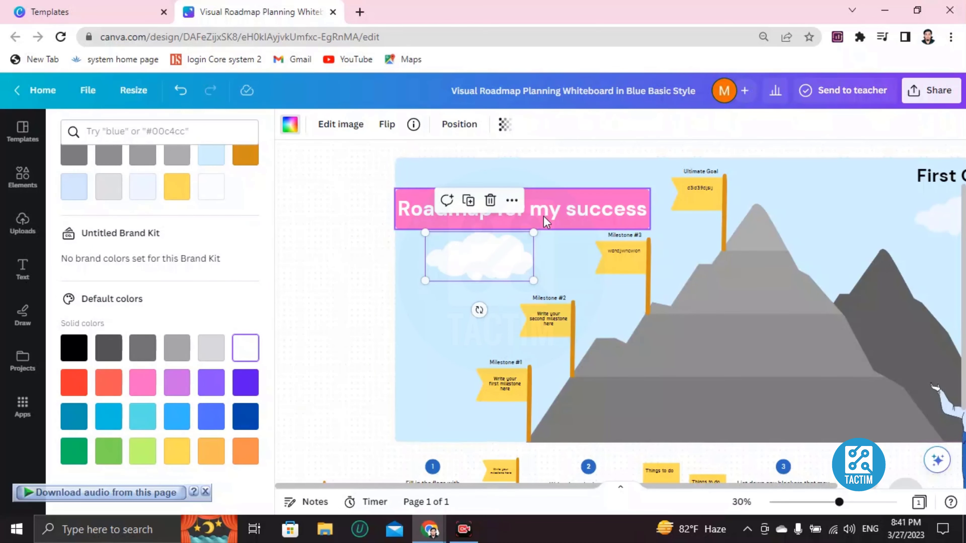
drag(546, 222, 536, 195)
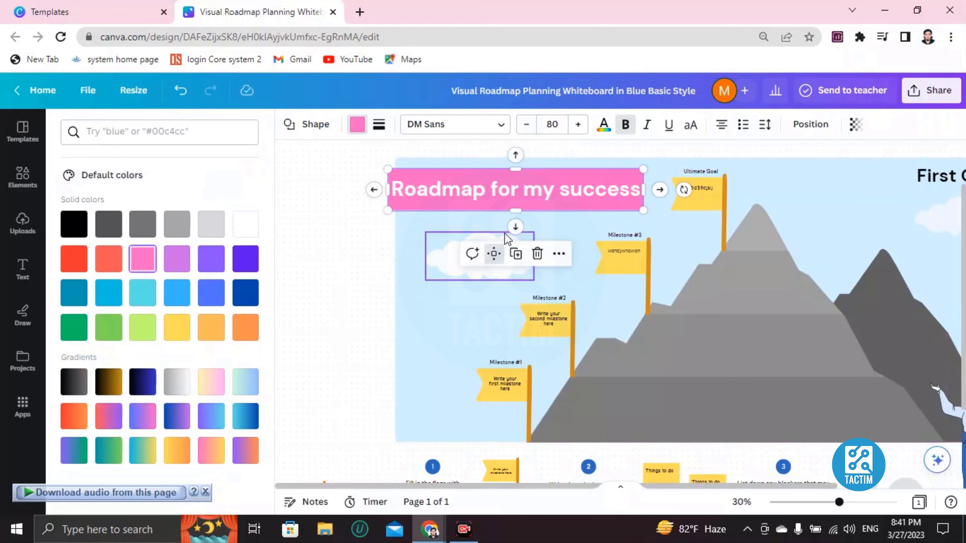
click(733, 256)
click(780, 339)
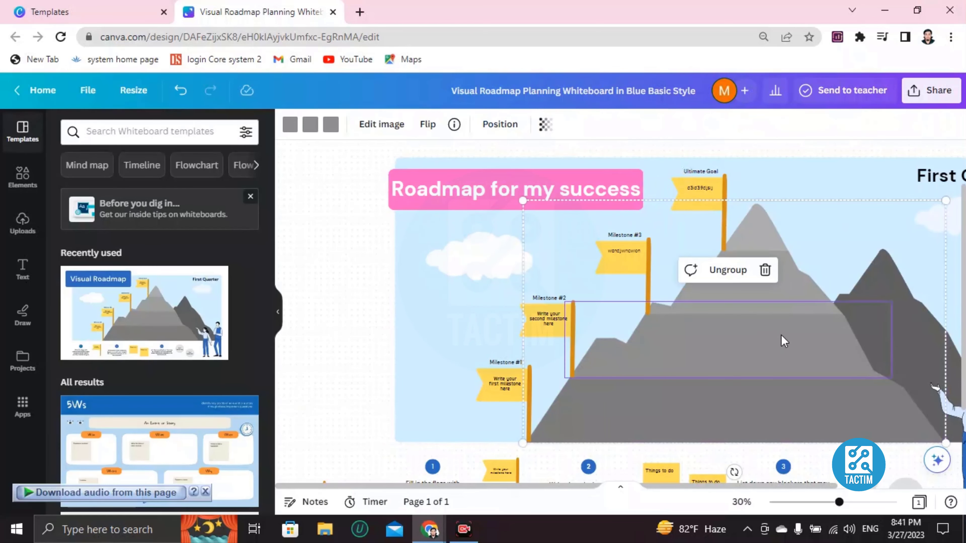
click(544, 334)
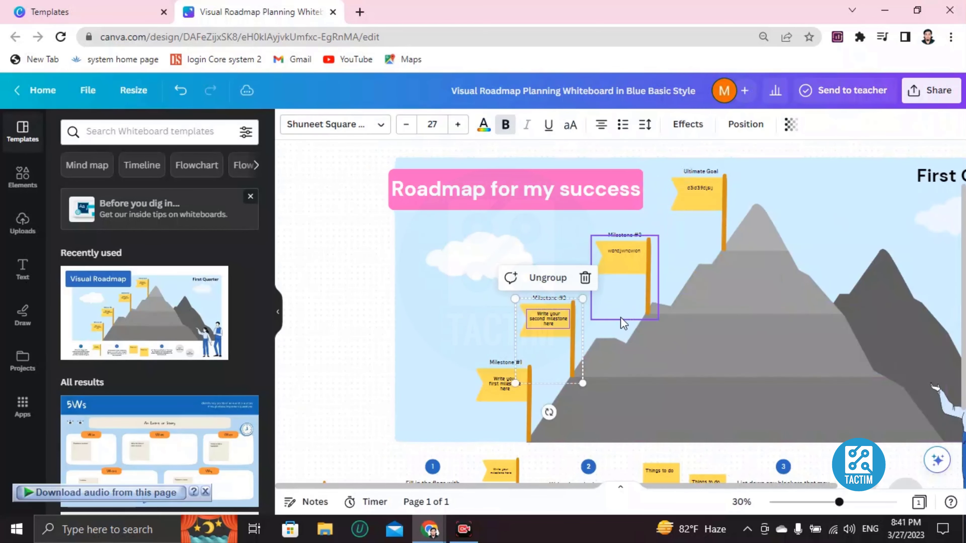
click(615, 255)
click(687, 196)
click(555, 318)
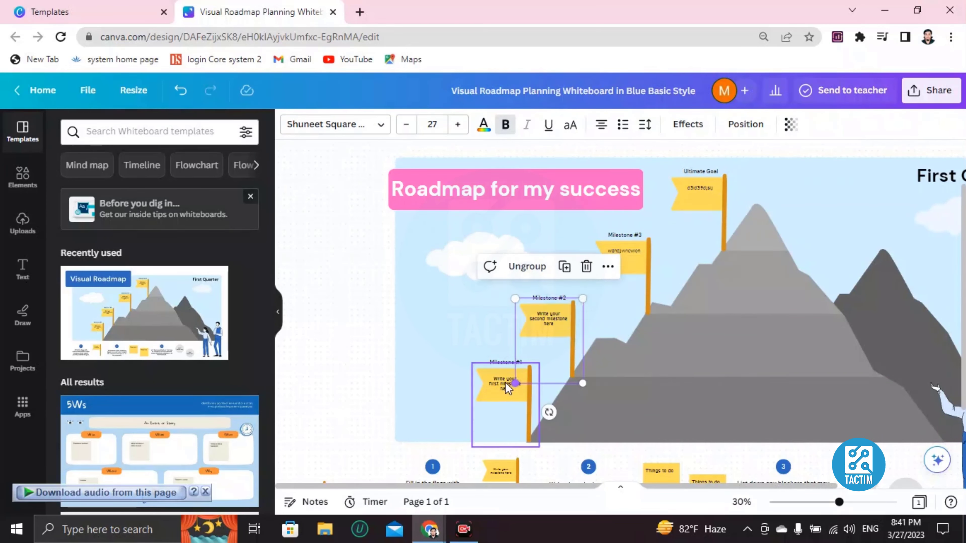
click(634, 352)
click(479, 263)
Try light green and turquoise fills on the light blue sky background, and settle on solid bright blue
click(427, 324)
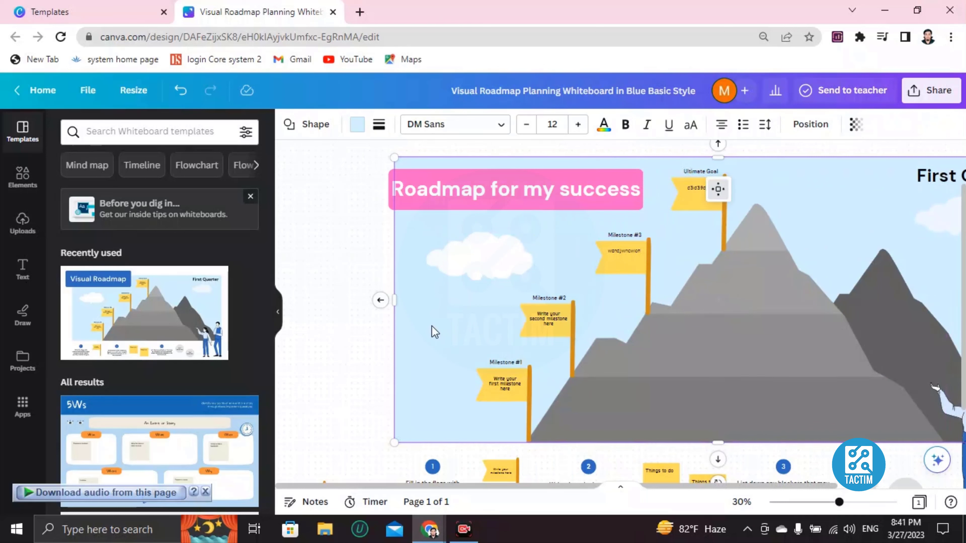
click(350, 131)
scroll(137, 331, down, 6)
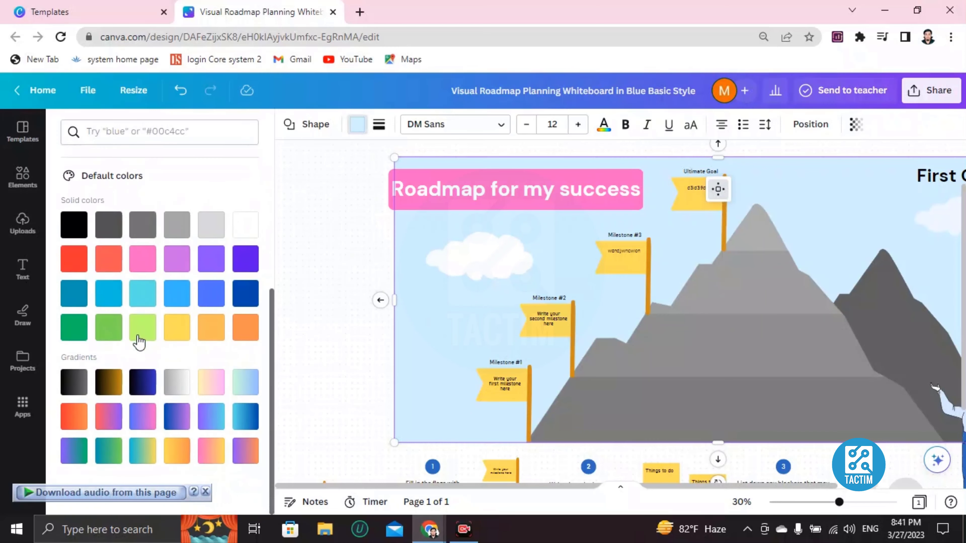
click(142, 330)
click(137, 300)
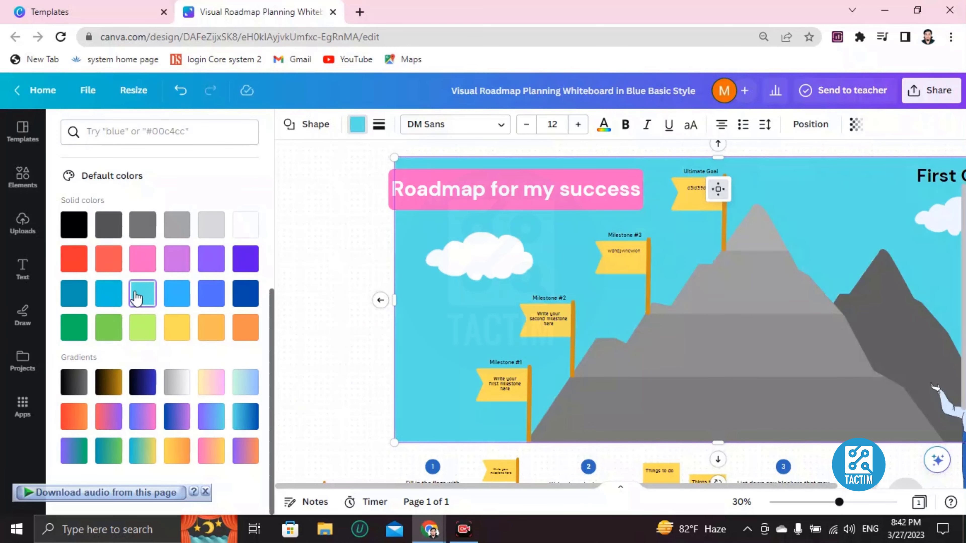
click(118, 308)
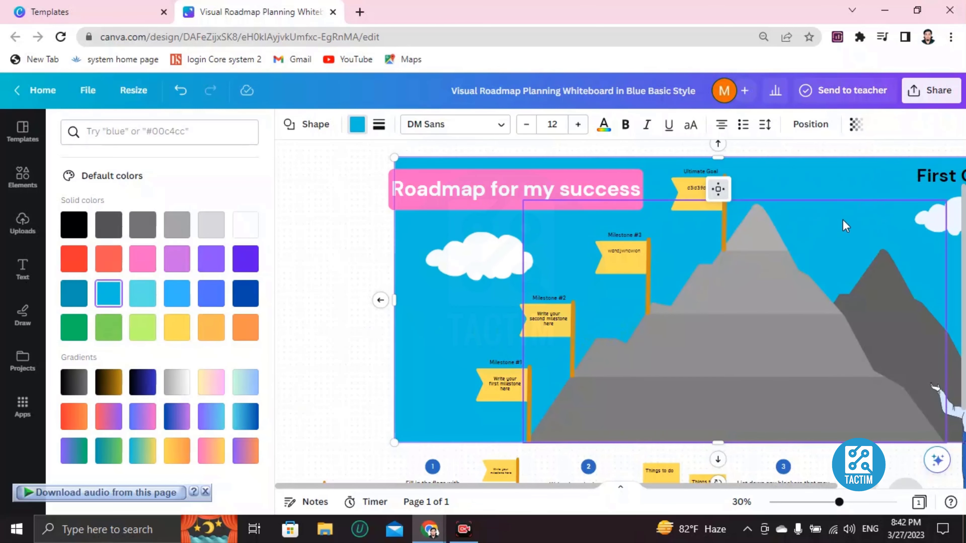
scroll(540, 322, down, 8)
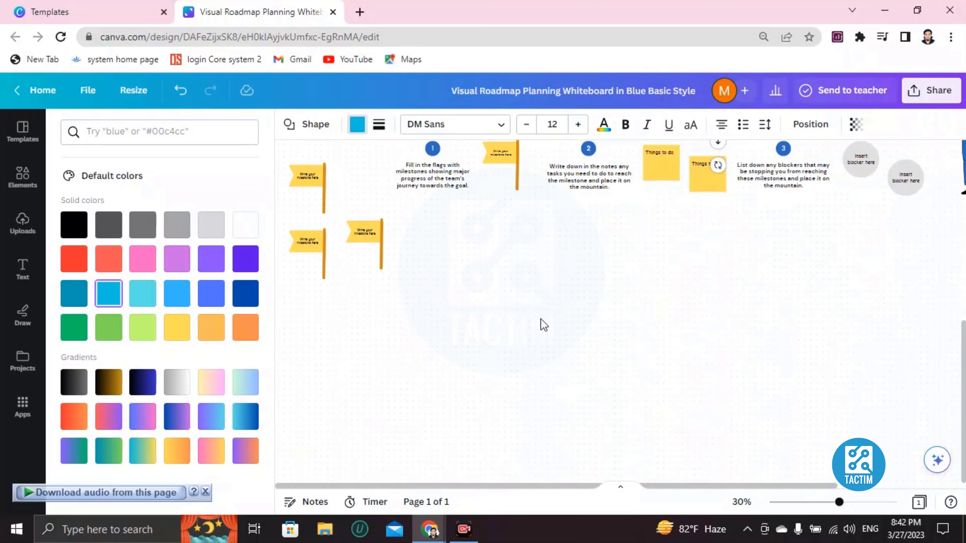
scroll(541, 319, up, 2)
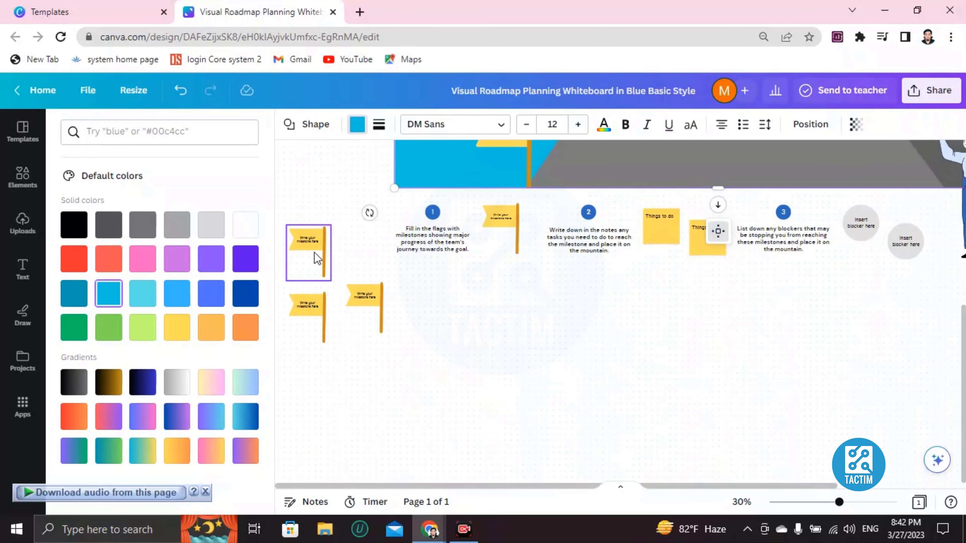
scroll(511, 277, up, 10)
scroll(642, 305, down, 5)
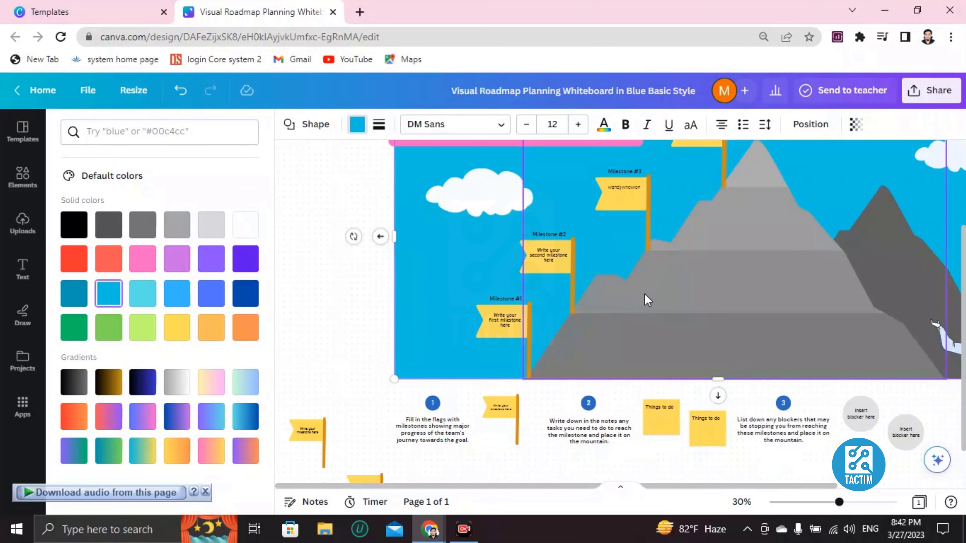
click(747, 254)
scroll(541, 280, up, 4)
scroll(423, 258, down, 4)
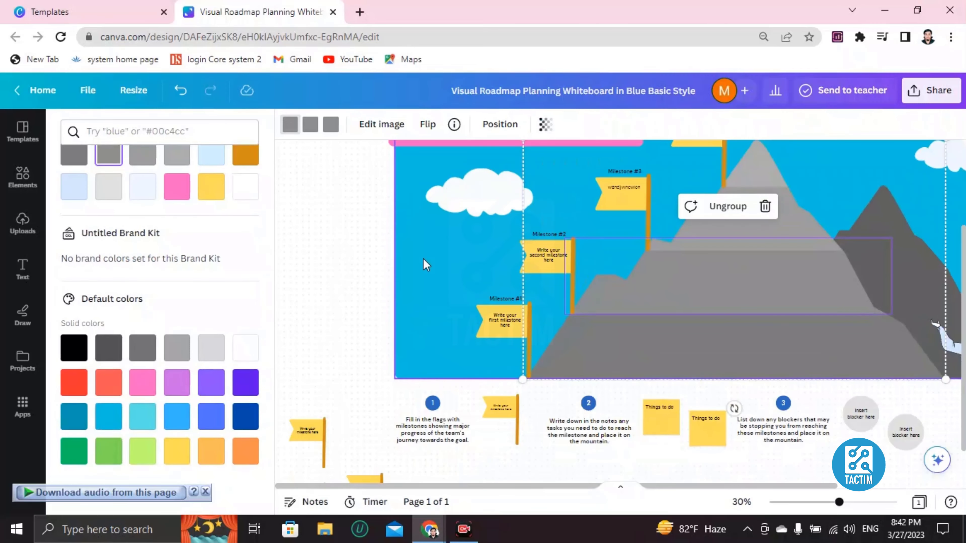
Add the XOXO font combination to the whiteboard and place it below the cloud, beside the Milestone #2 flag
click(22, 270)
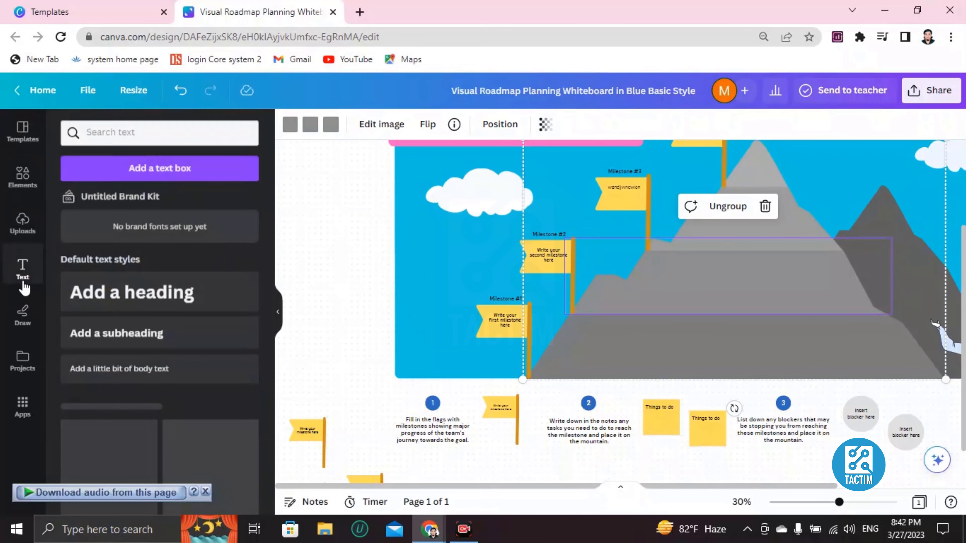
scroll(144, 320, down, 5)
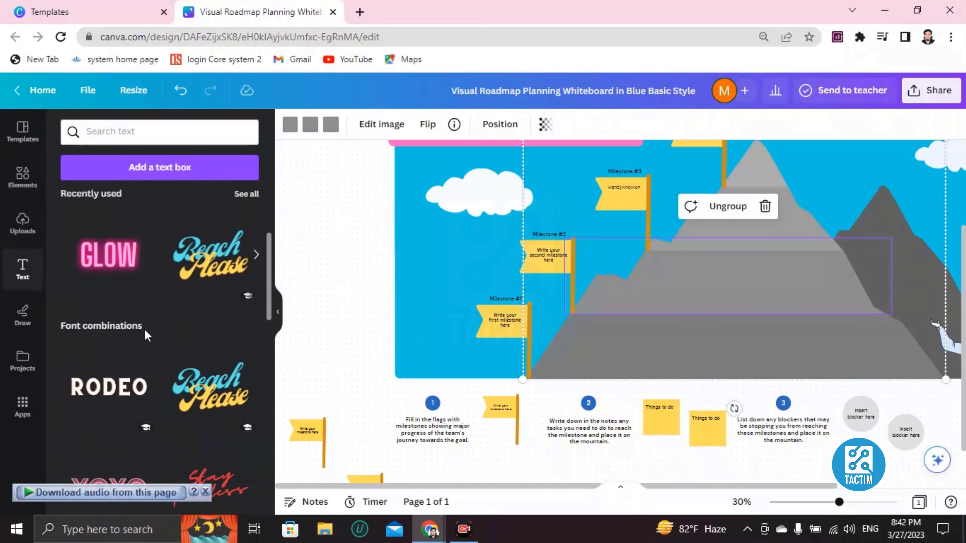
scroll(123, 328, down, 4)
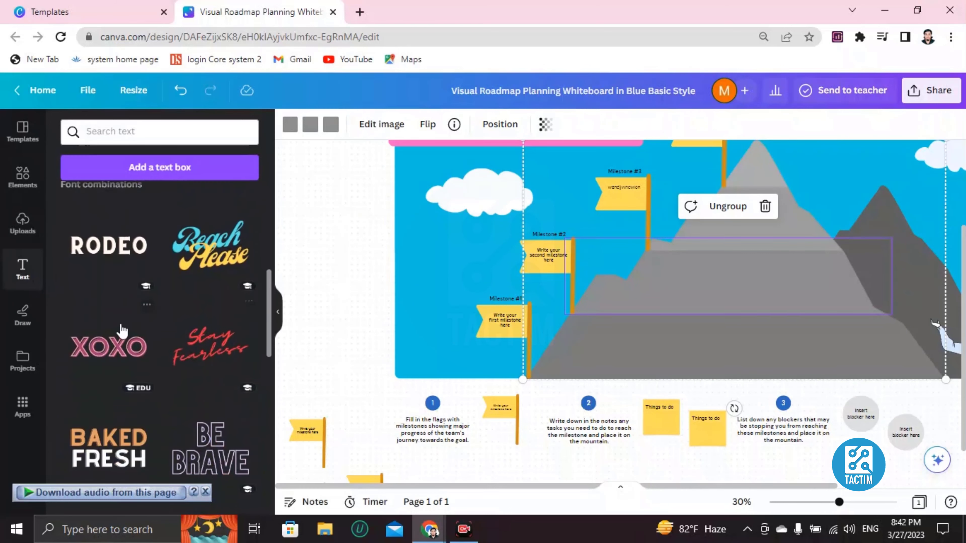
click(114, 346)
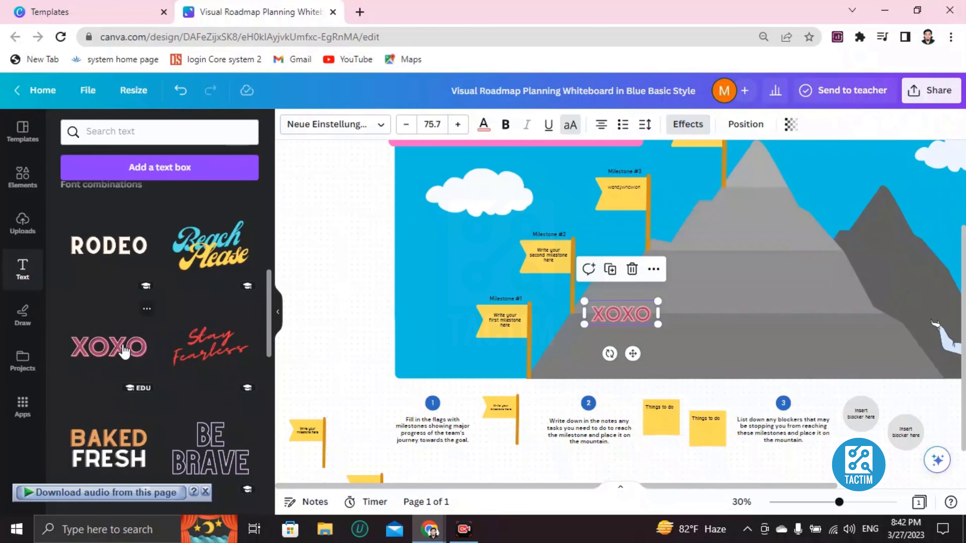
drag(616, 316, 446, 266)
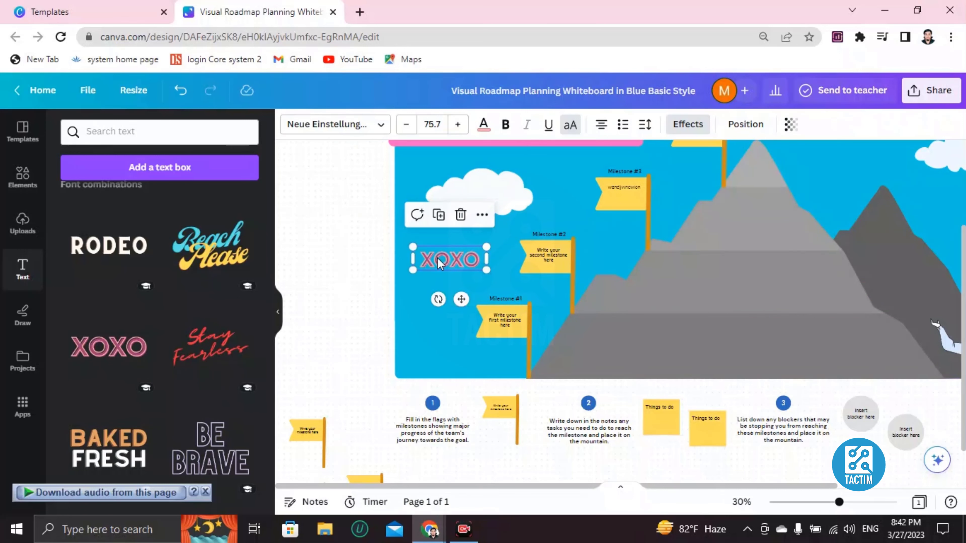
Replace the XOXO text with the sample text "QWKDNKLNDW"
double_click(452, 261)
key(BackSpace)
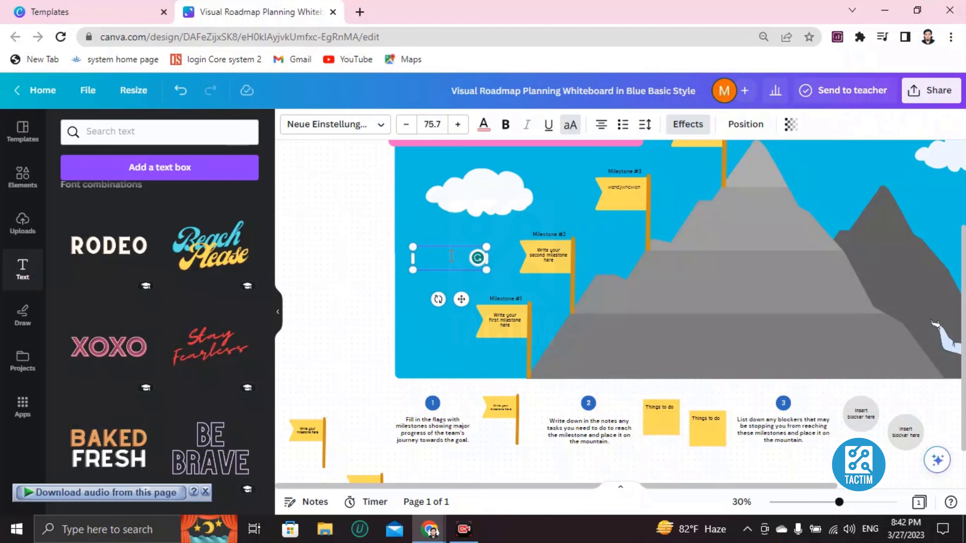
text(qwkd nklndw)
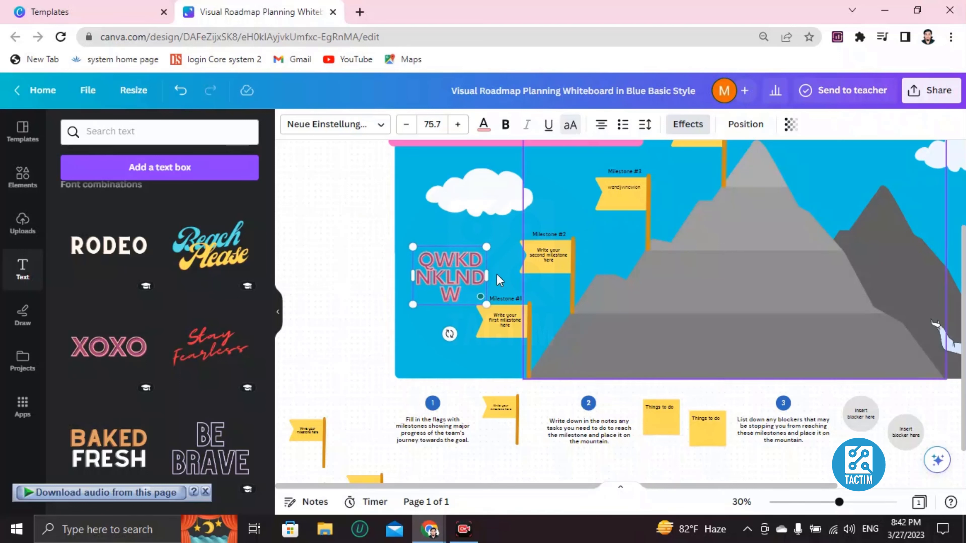
Reduce the QWKDNKLNDW text to font size 61.7 and select all of its characters
click(405, 124)
click(405, 125)
click(405, 125)
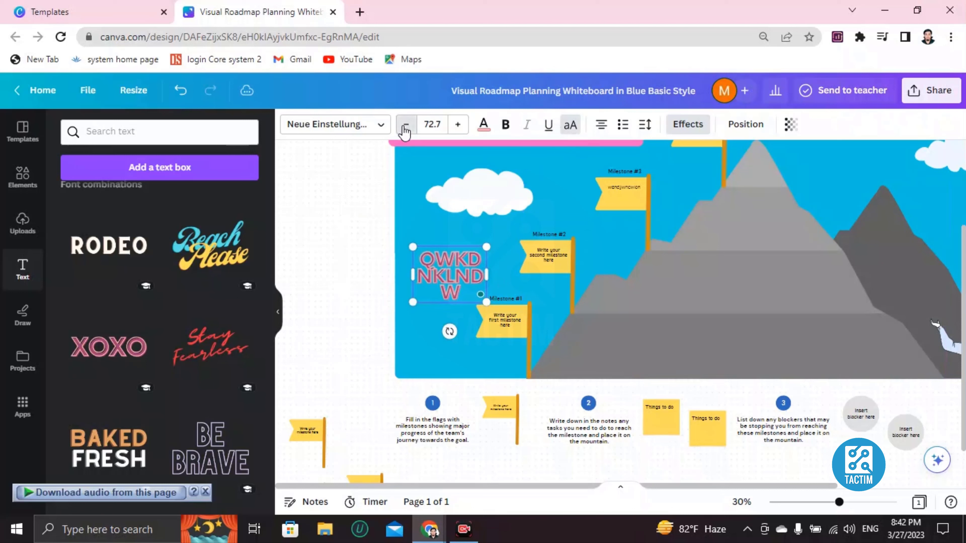
click(405, 124)
click(405, 125)
click(406, 125)
click(405, 125)
click(405, 125)
click(405, 125)
click(406, 125)
click(405, 125)
click(406, 125)
click(406, 125)
click(405, 125)
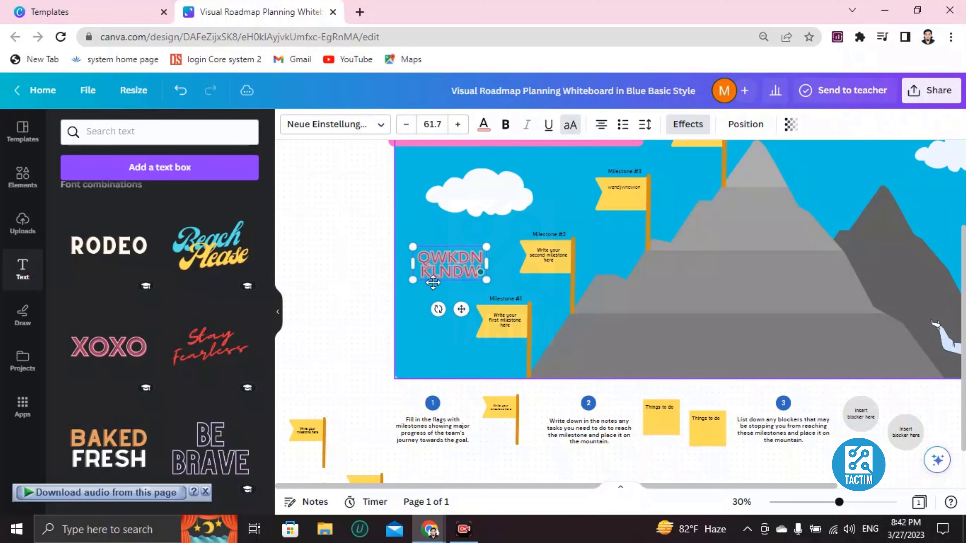
double_click(443, 257)
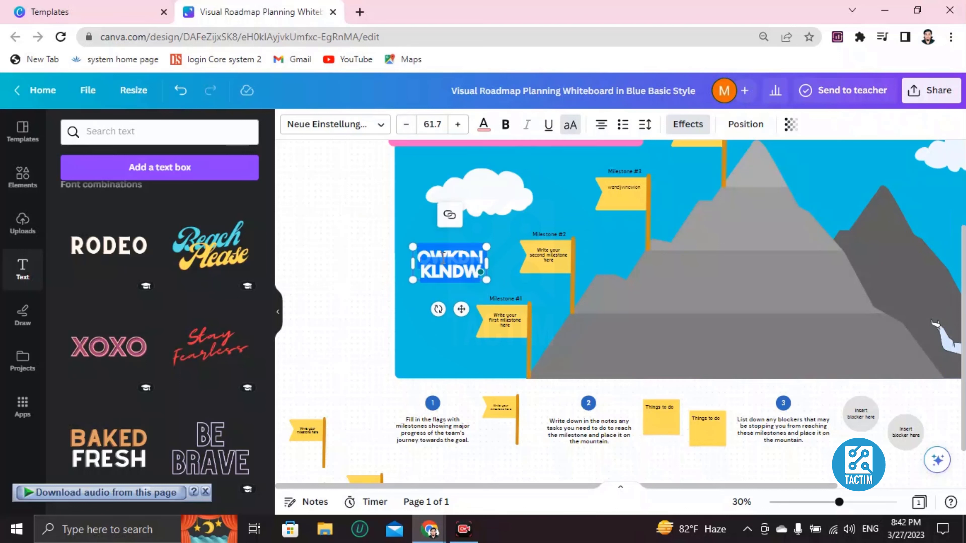
Recolor the selected QWKDNKLNDW text to solid pink from the default colors and deselect it
click(483, 125)
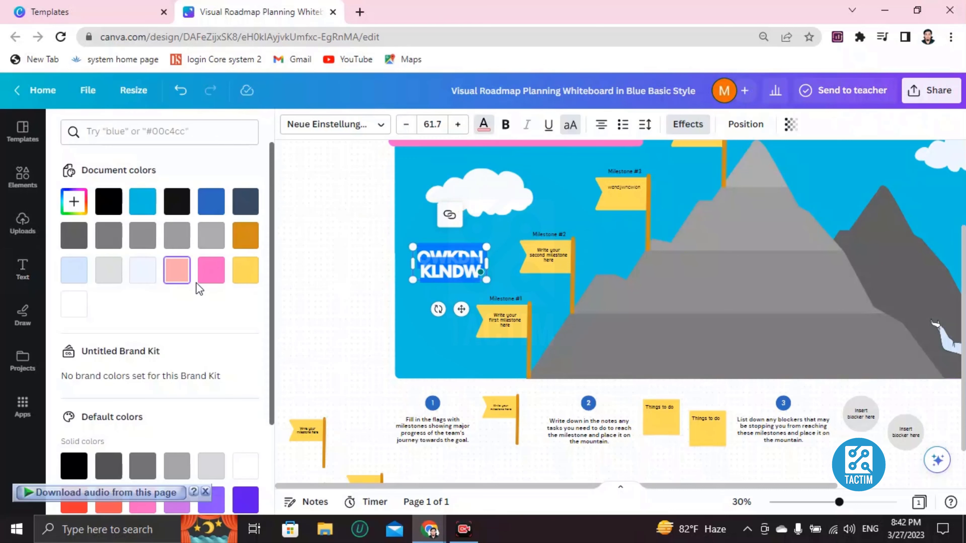
scroll(159, 304, down, 3)
click(143, 382)
click(409, 345)
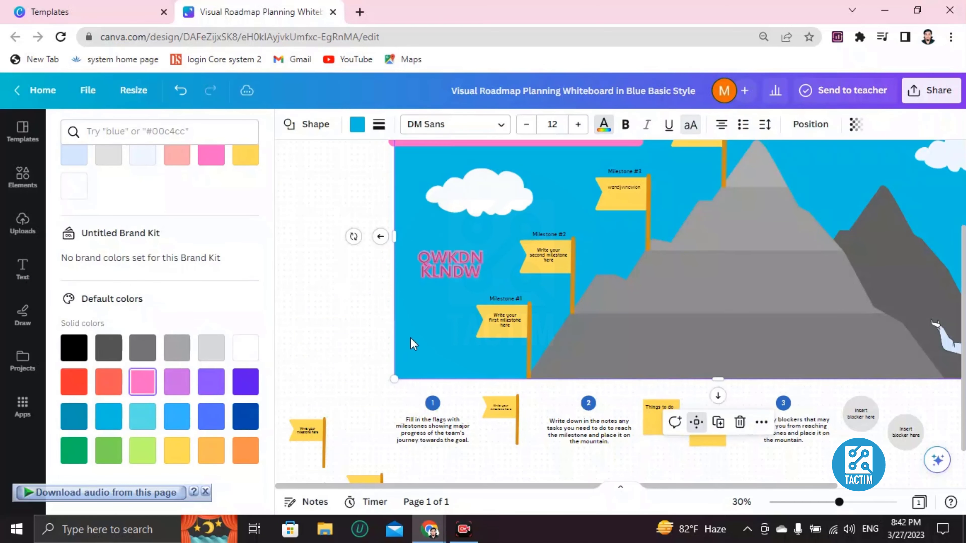
Fill the first "Insert blocker here" circle beside instruction 3 with the dark orange document color
scroll(566, 280, up, 2)
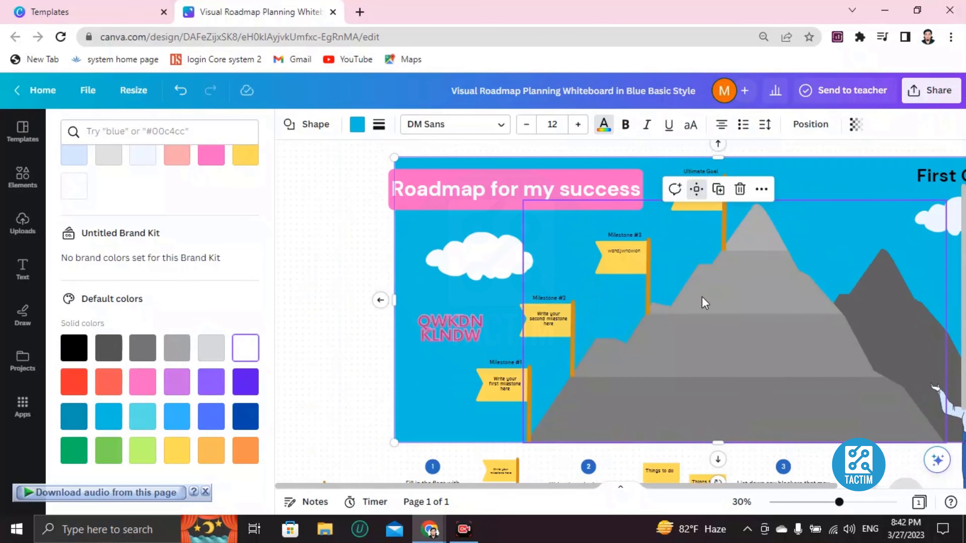
scroll(700, 297, down, 6)
scroll(692, 299, up, 2)
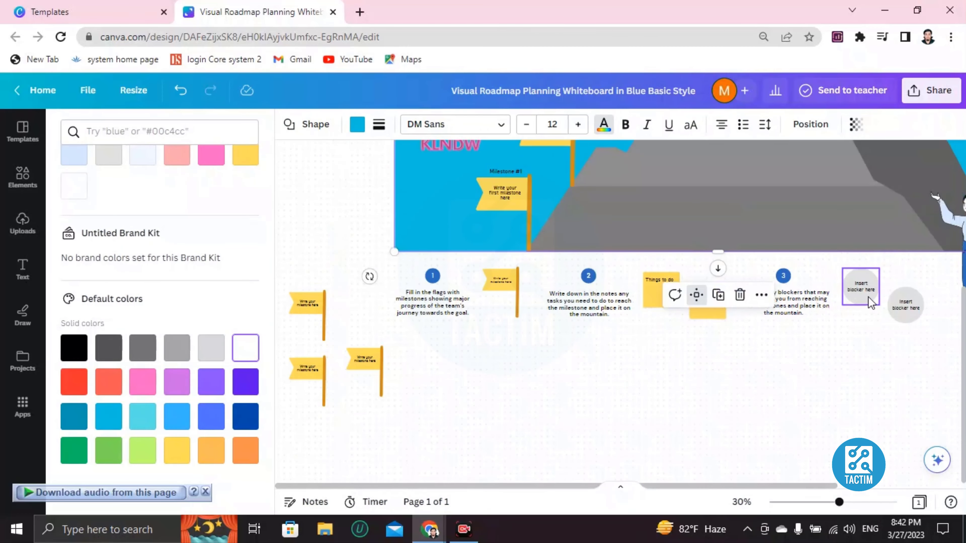
click(858, 307)
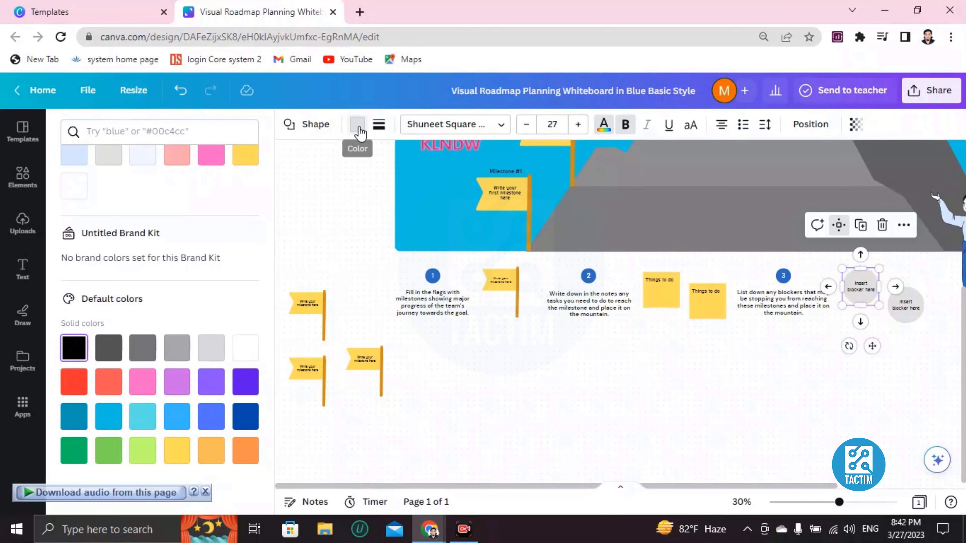
click(366, 130)
click(87, 275)
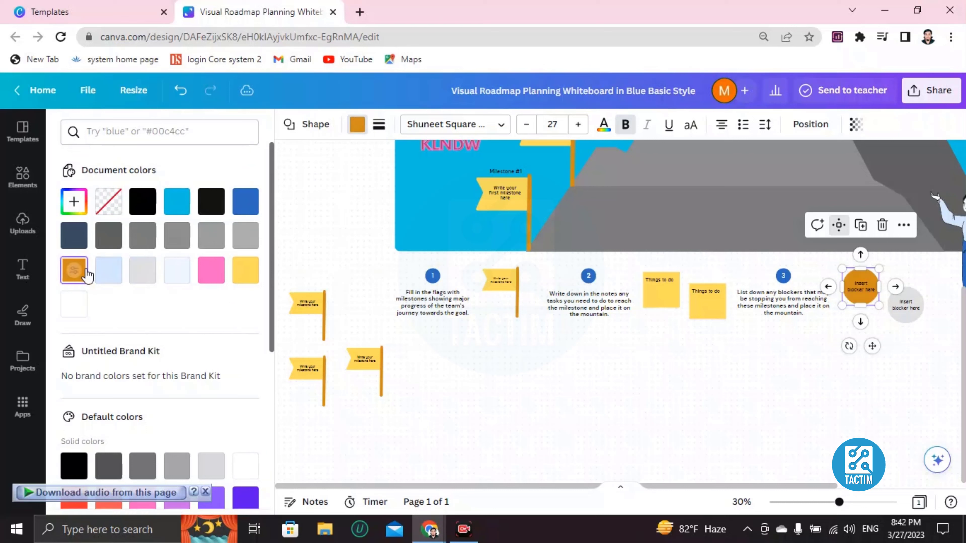
click(608, 369)
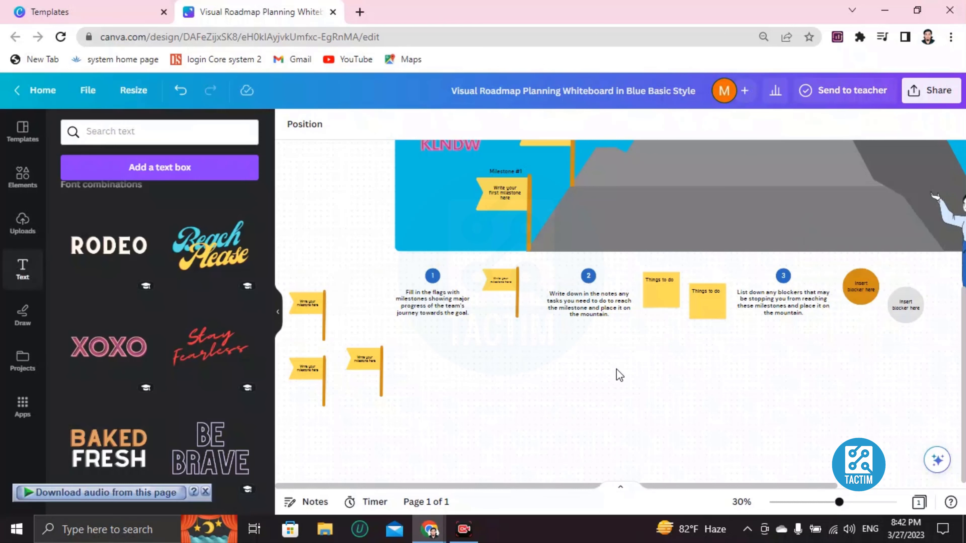
Change the second "Things to do" sticky note beside instruction 2 to solid dark green
click(762, 299)
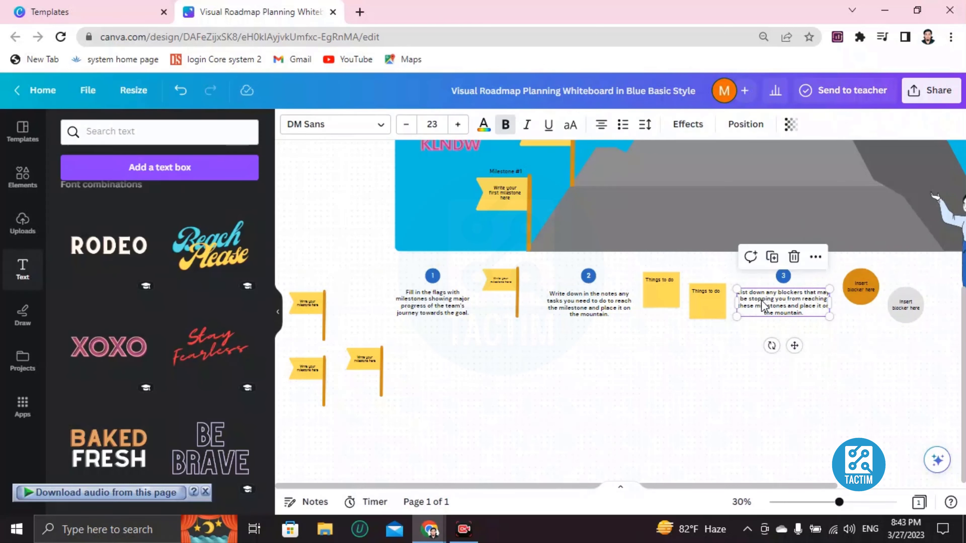
click(708, 305)
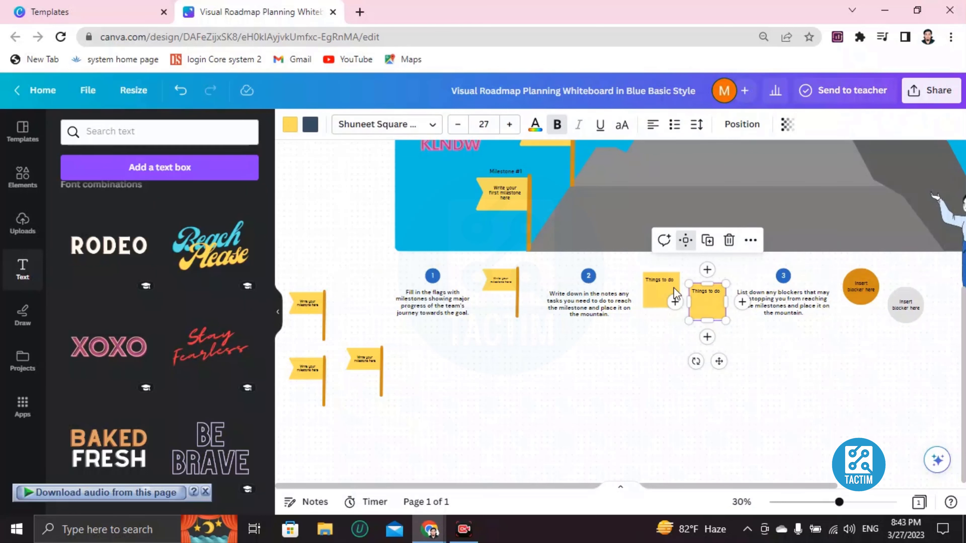
click(289, 125)
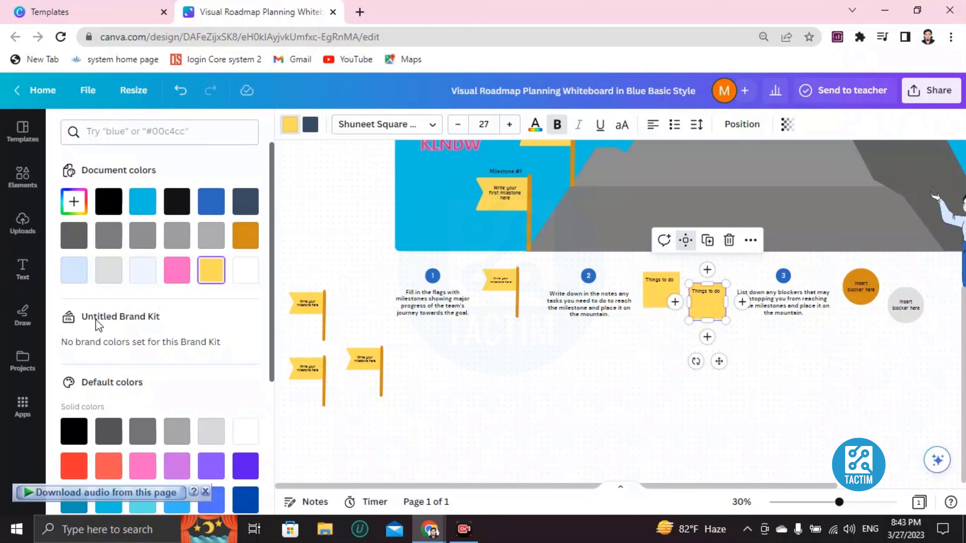
scroll(102, 380, down, 5)
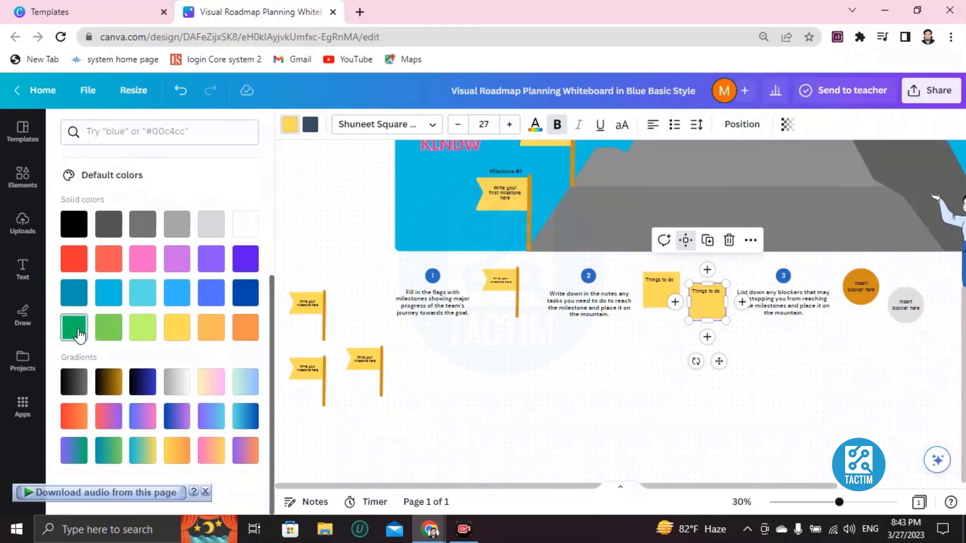
click(78, 329)
click(639, 366)
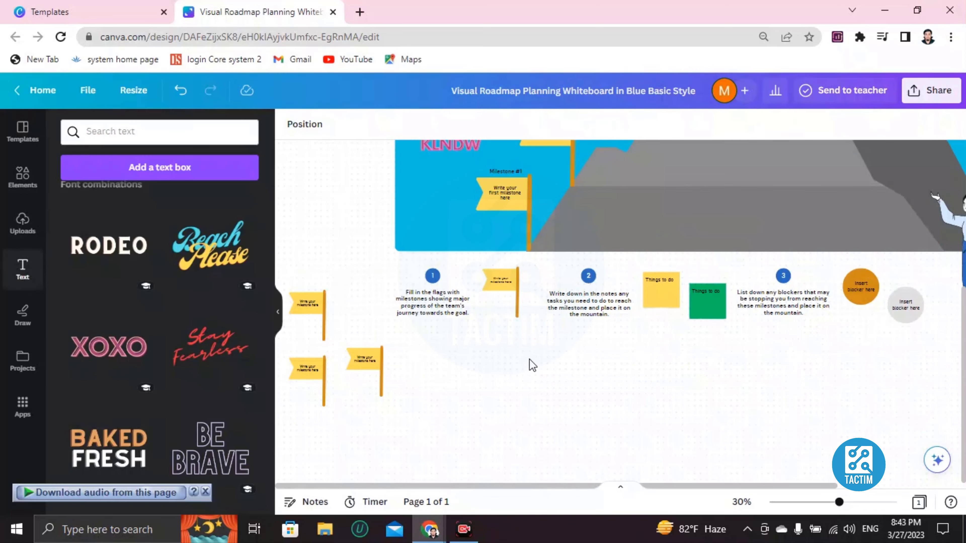
Open the design's sharing options and set the collaboration link access to "Anyone with the link"
scroll(533, 364, up, 5)
scroll(548, 357, down, 4)
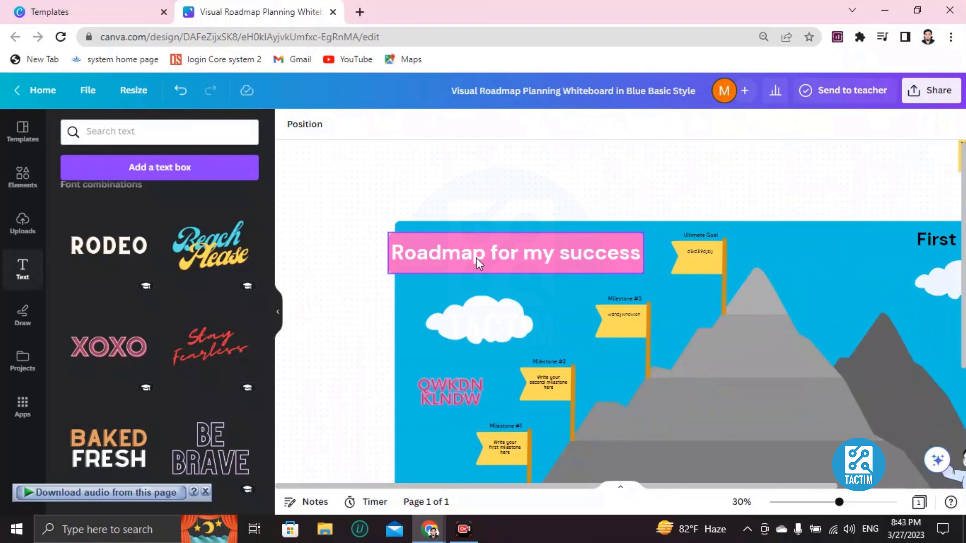
scroll(647, 381, down, 2)
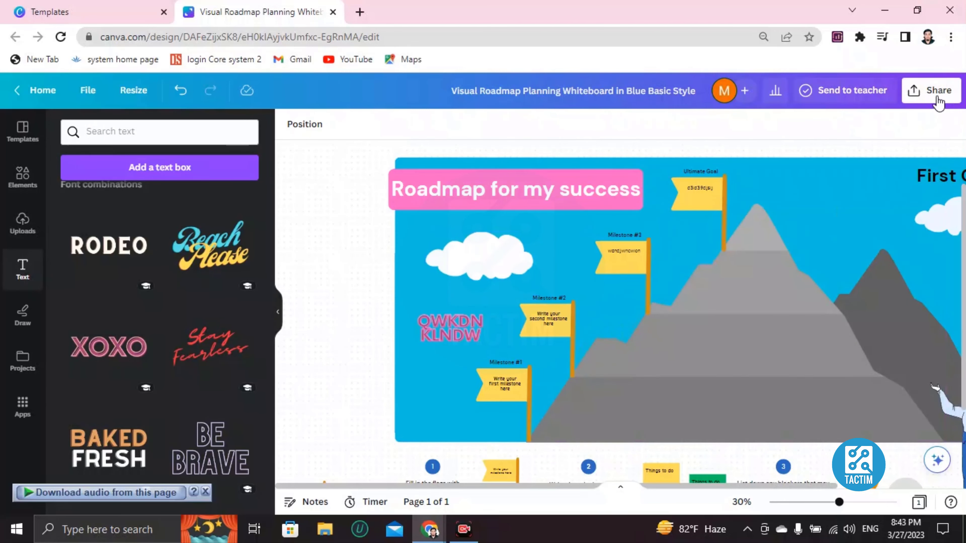
click(924, 98)
scroll(789, 345, down, 2)
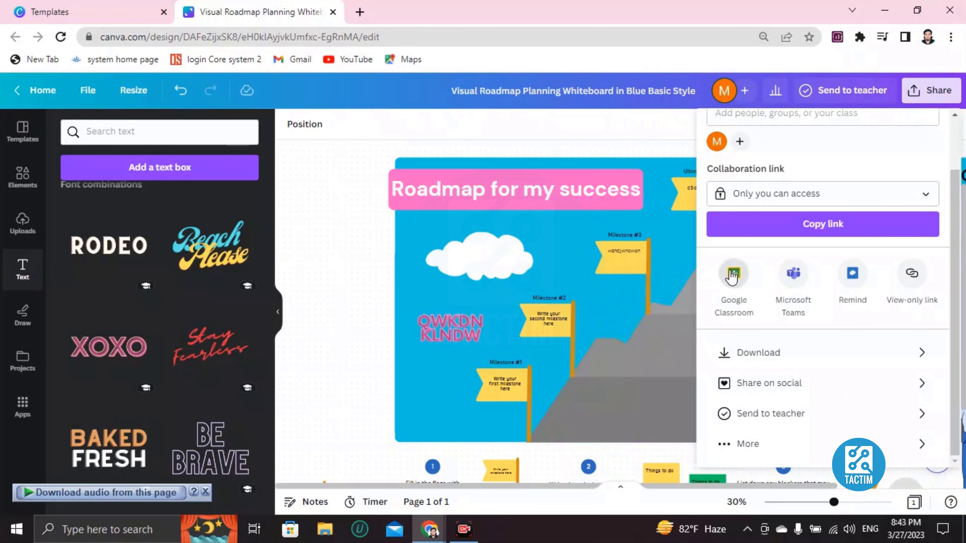
scroll(733, 274, up, 2)
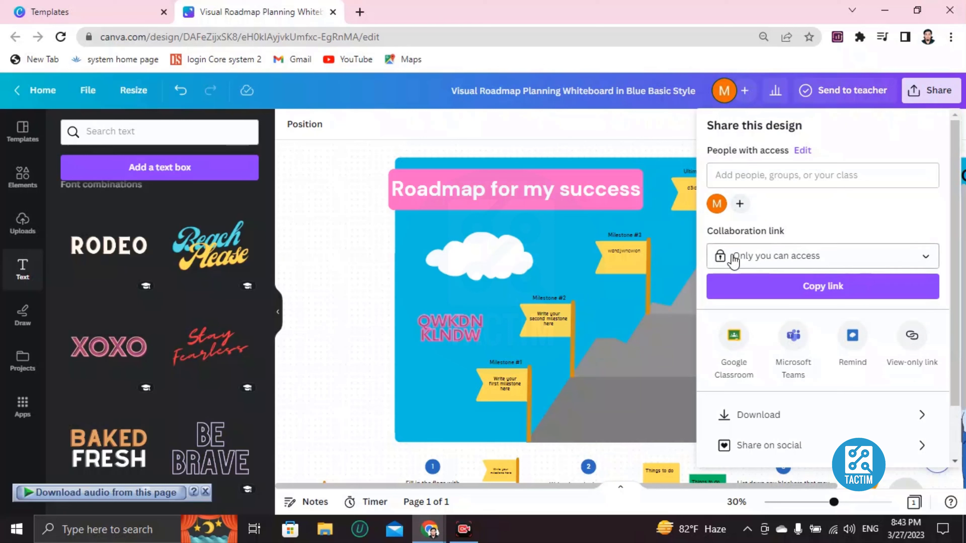
click(776, 259)
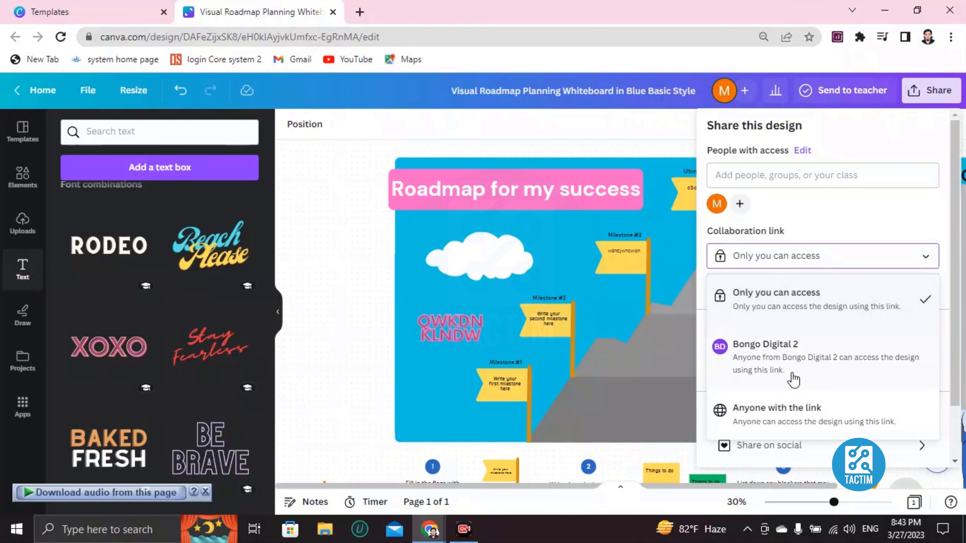
click(837, 432)
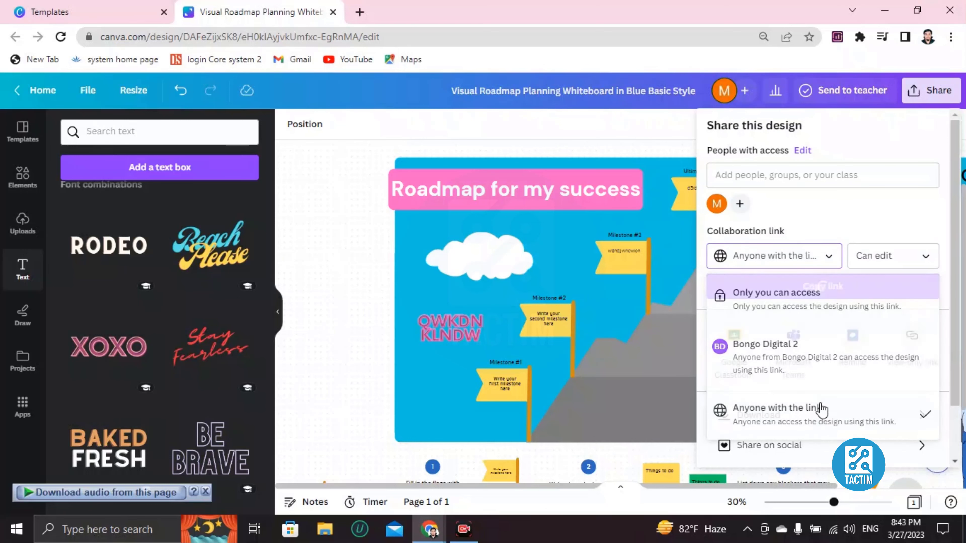
Enter an invitee's e-mail address under the people with access, and close the sharing form without sending the invitation
click(750, 176)
text(ndkwdn)
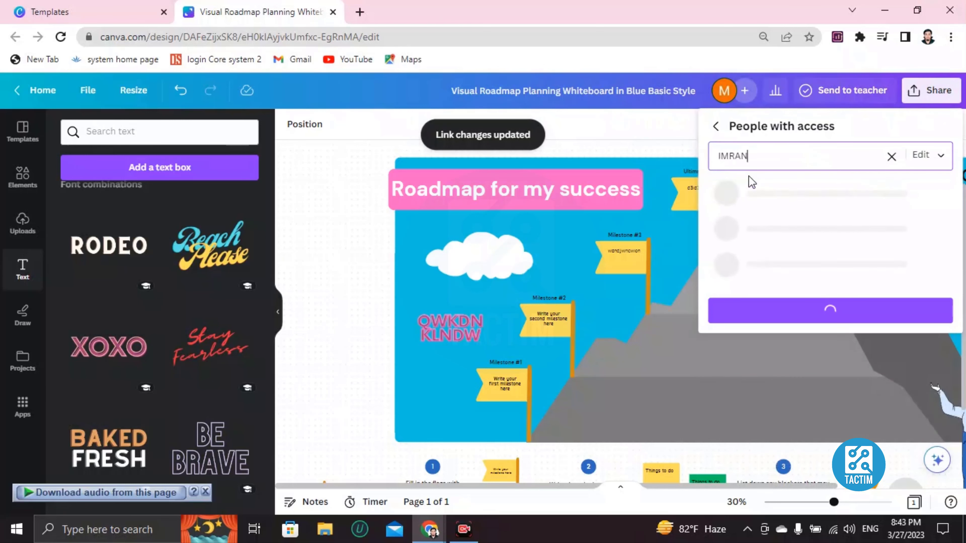
key(BackSpace)
key(BackSpace)
key(BackSpace)
key(BackSpace)
key(BackSpace)
key(BackSpace)
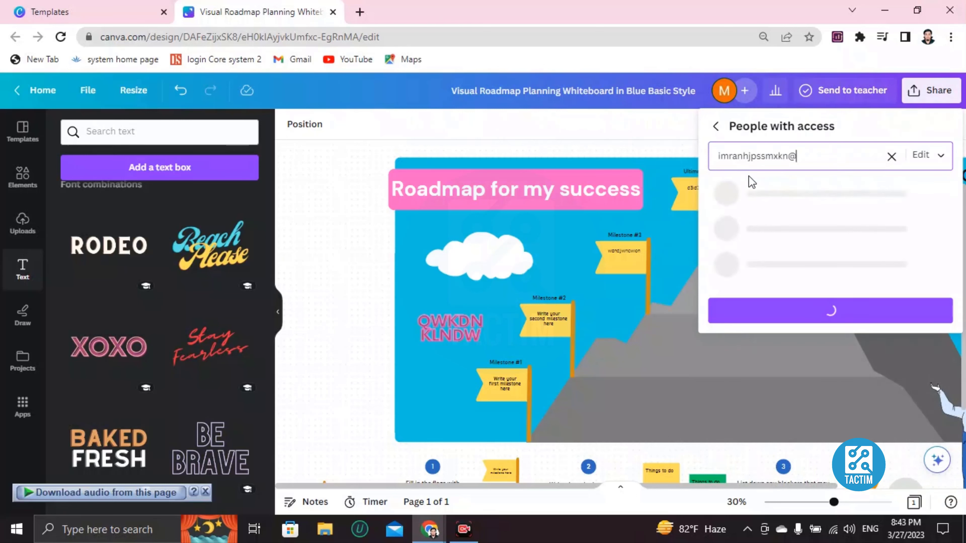
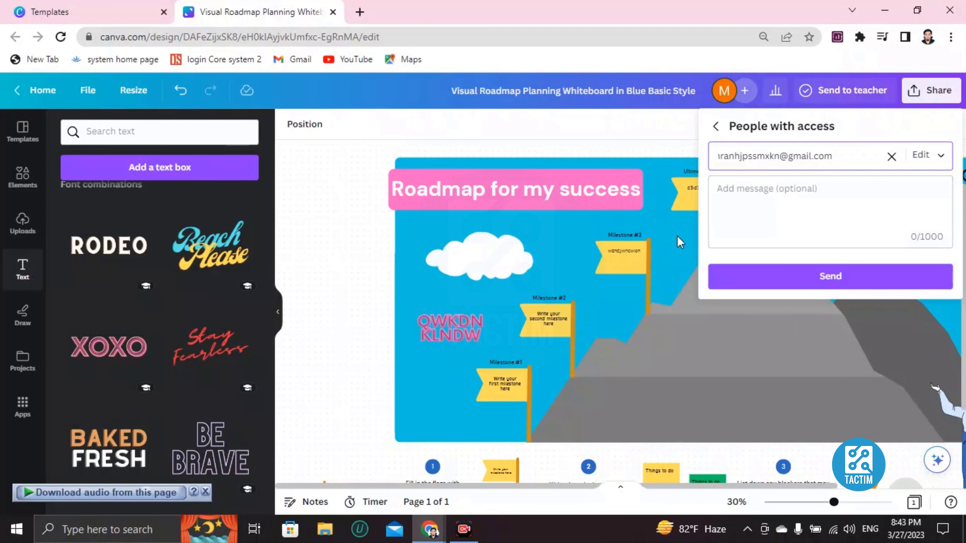
click(355, 253)
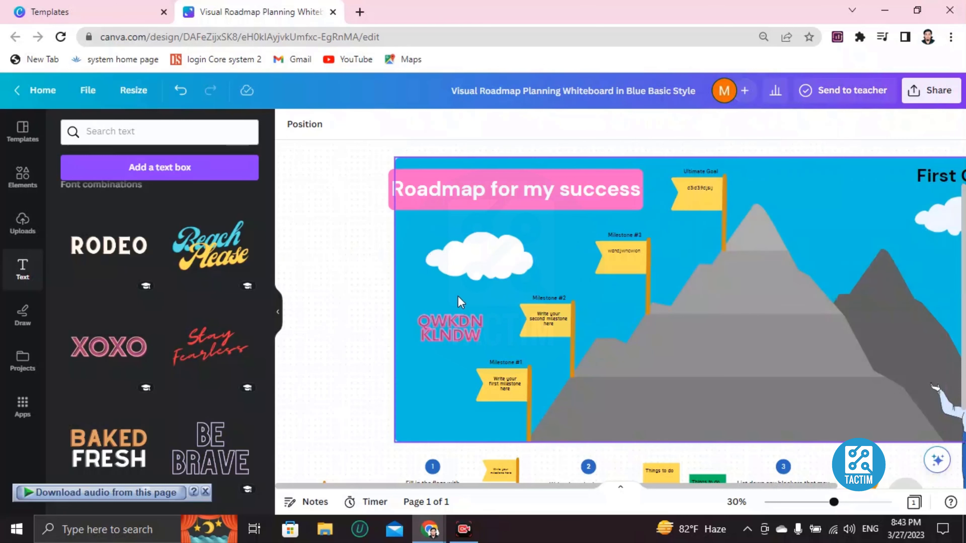